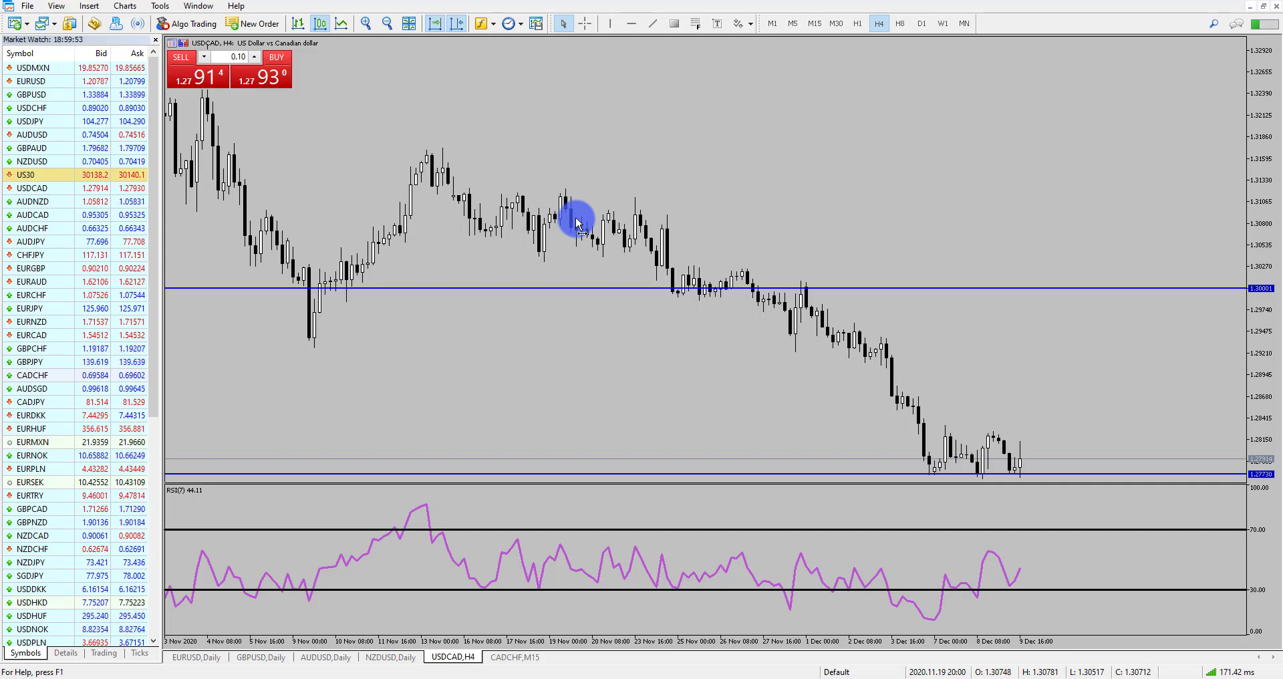
# - Replace the chart's existing RSI window with a newly inserted Relative Strength Index using period 7 applied to Close in MediumOrchid
pyautogui.rightClick(503, 556)
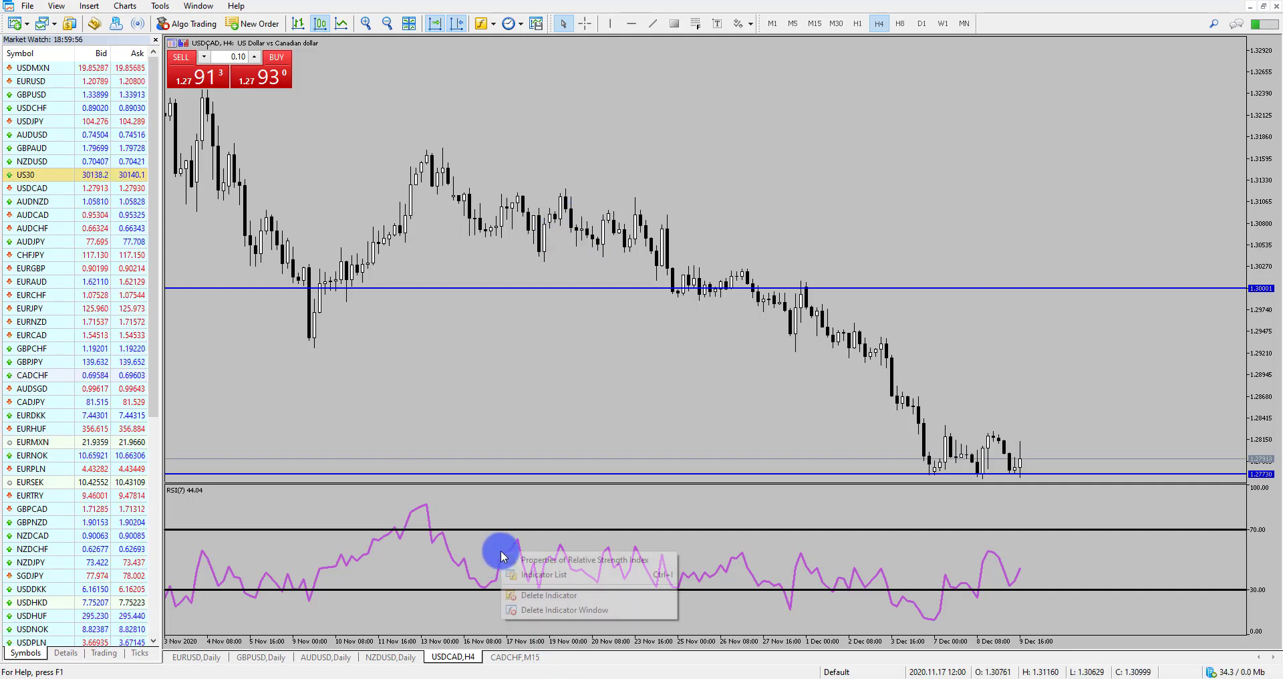
pyautogui.click(530, 593)
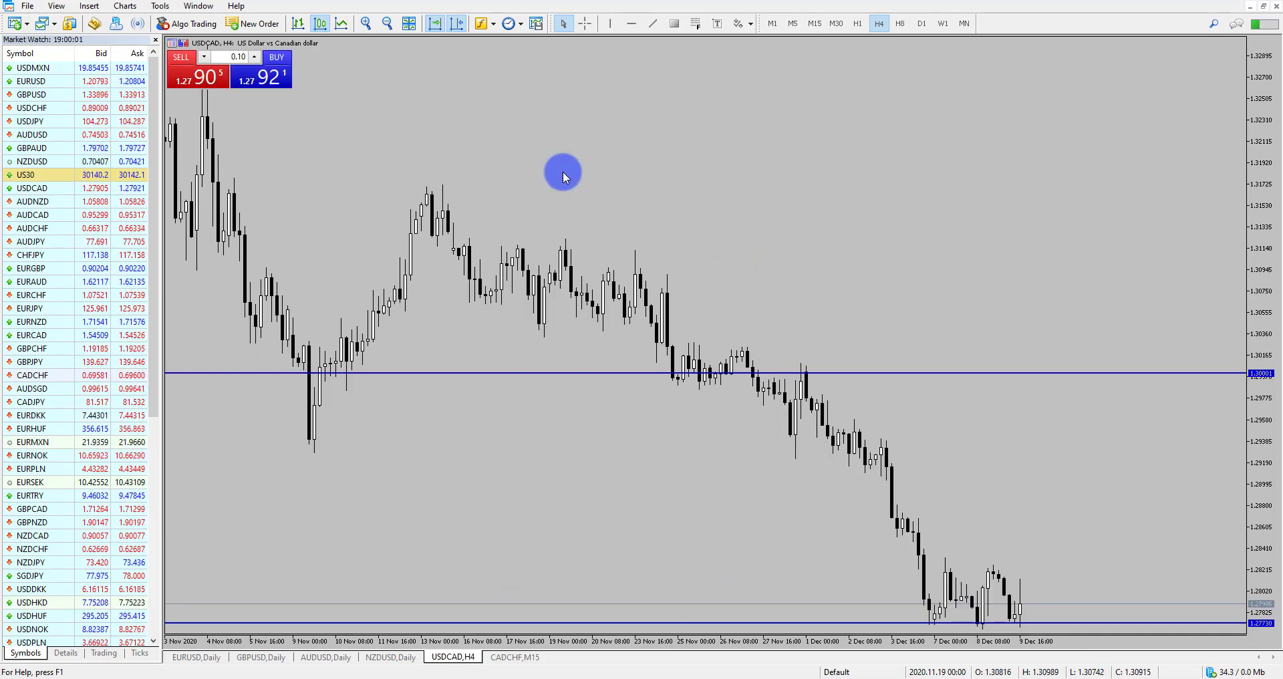
pyautogui.click(89, 6)
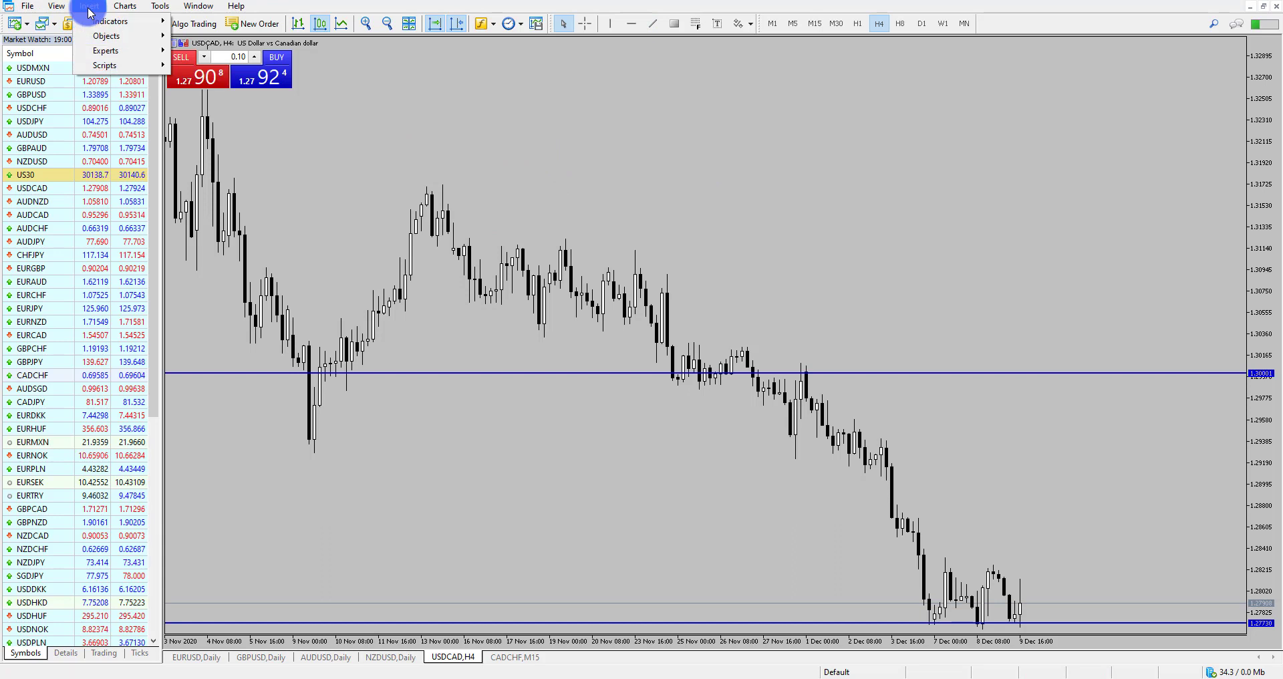
pyautogui.moveTo(95, 25)
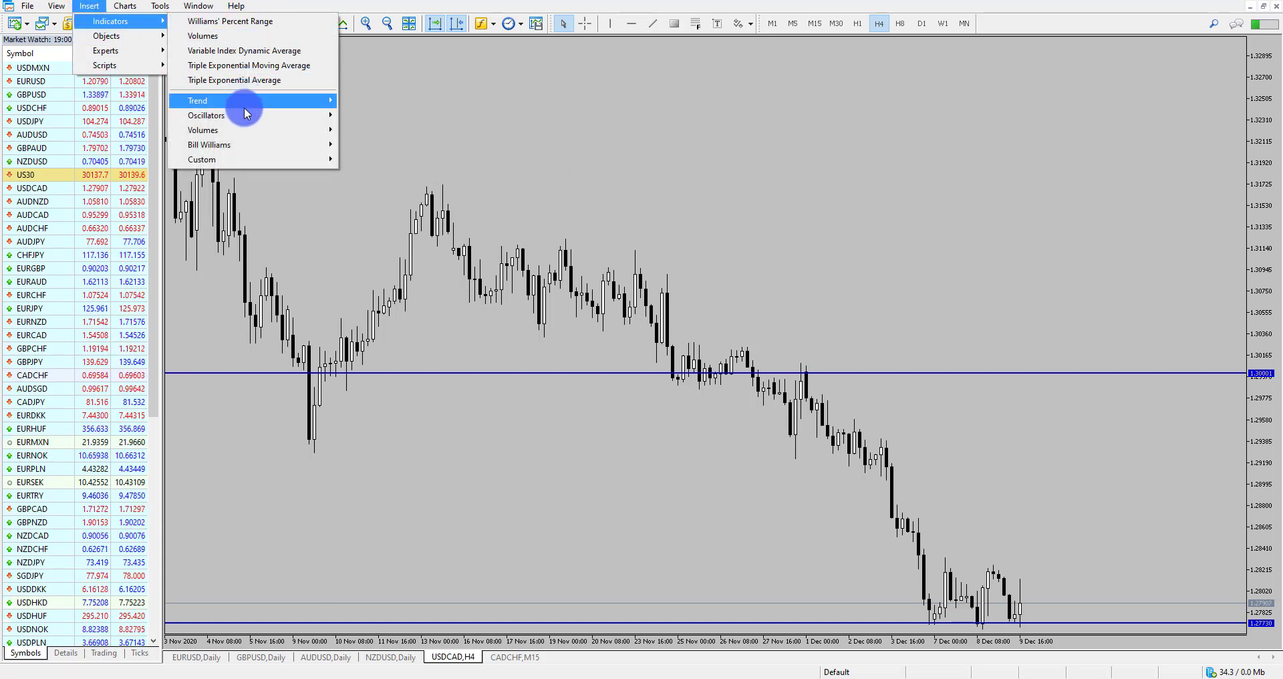
pyautogui.moveTo(247, 117)
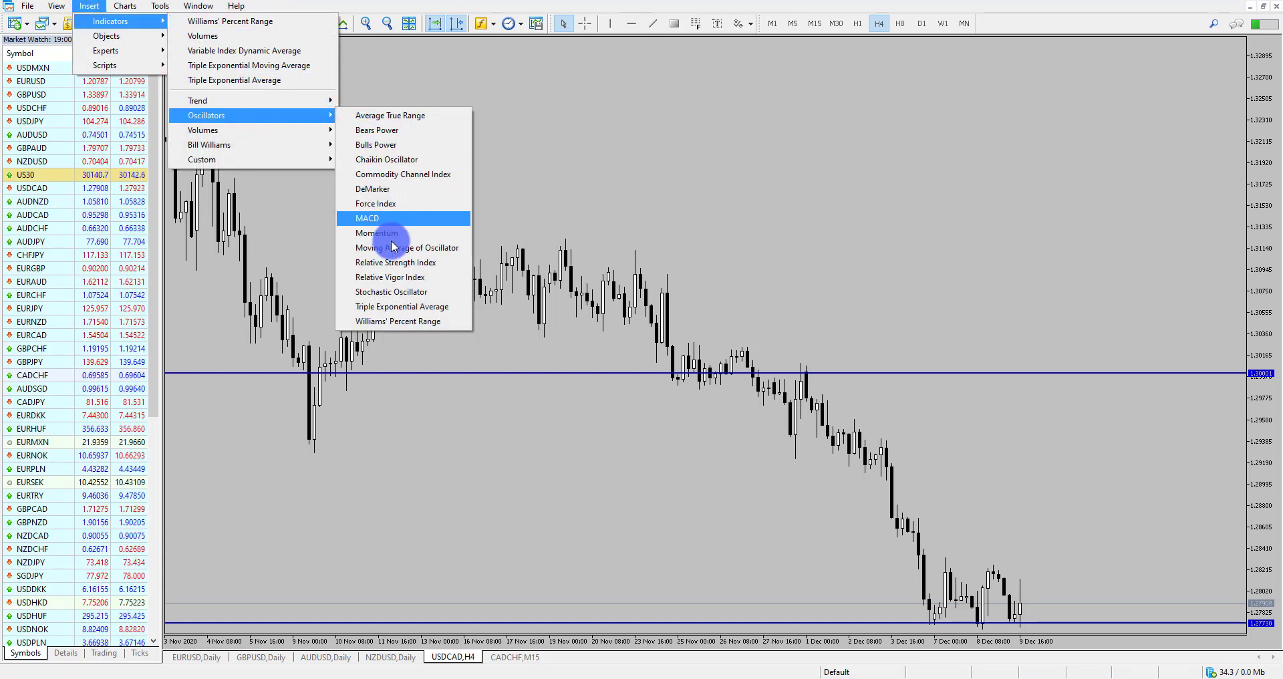
pyautogui.click(425, 261)
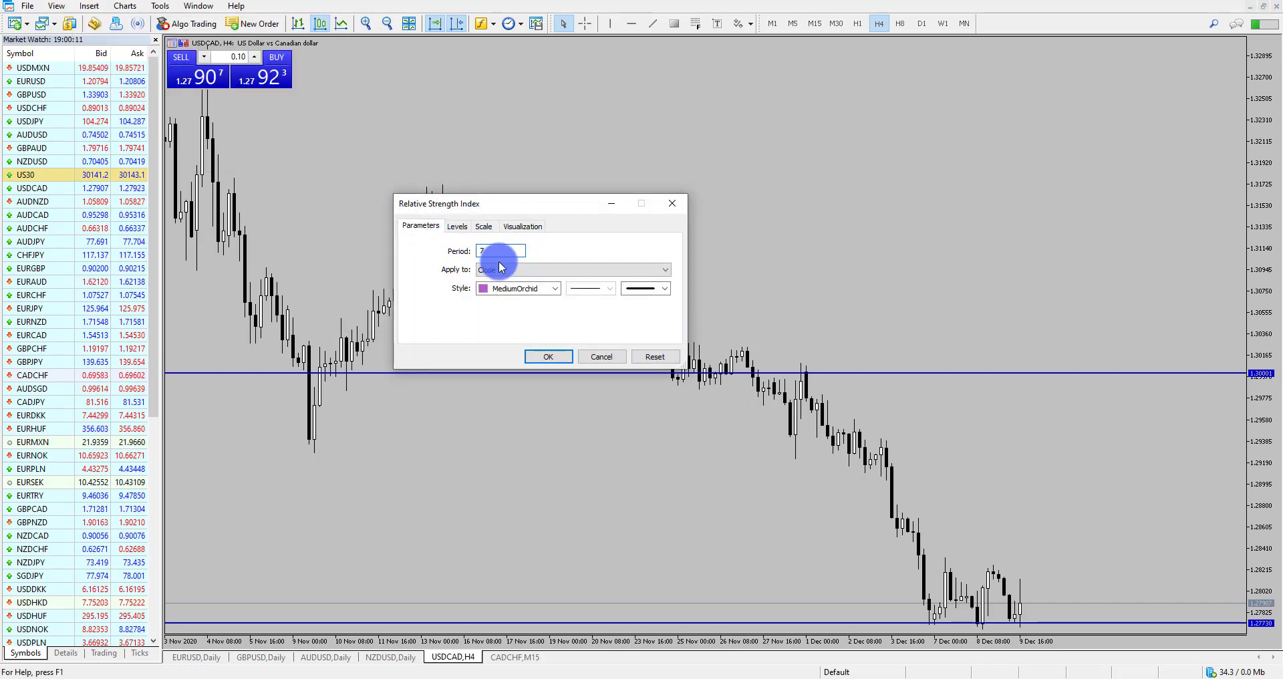
pyautogui.write('7')
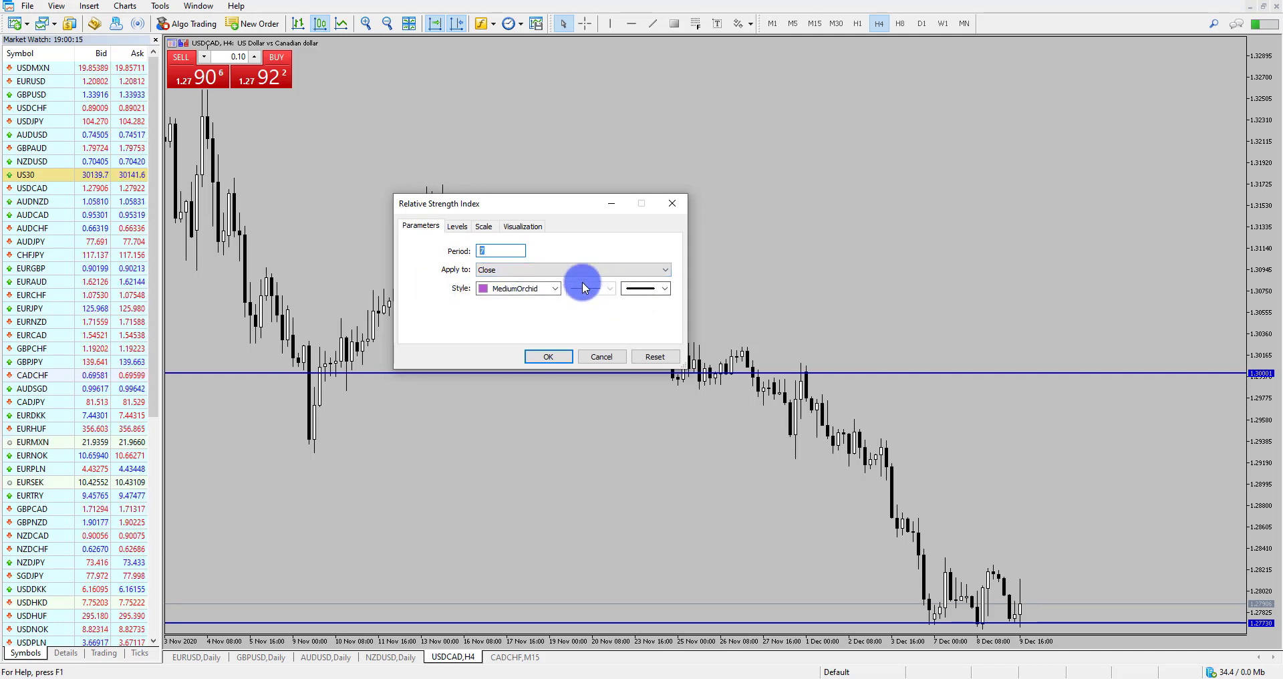
pyautogui.click(549, 356)
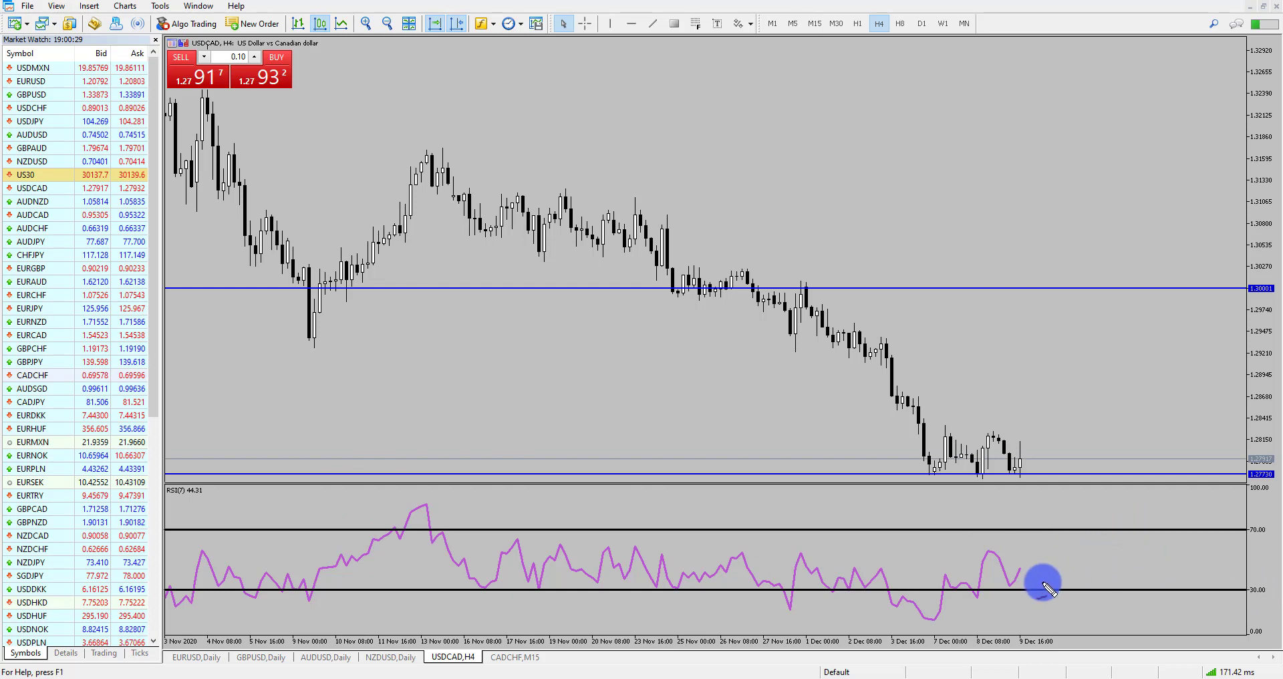
# - Annotate the RSI freehand with an arrow rising above 70, a circle and OB label, and arrows falling back towards and below 30
pyautogui.moveTo(1027, 574); pyautogui.dragTo(1047, 515)
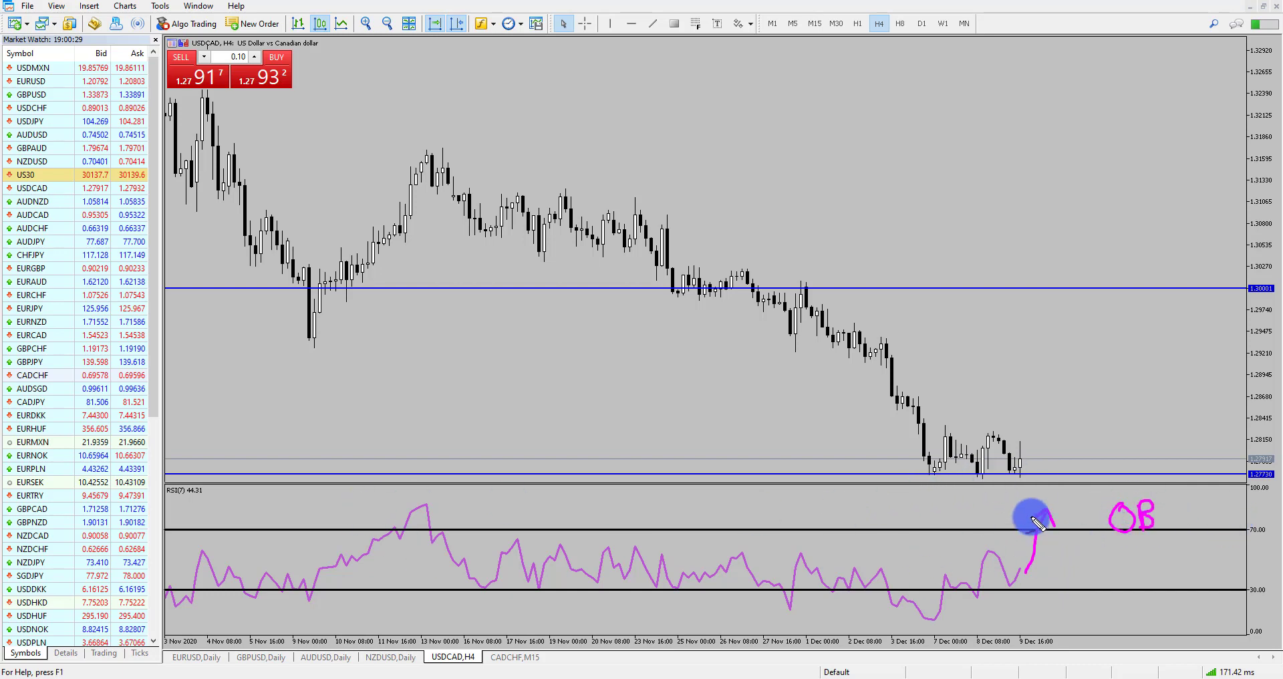
pyautogui.moveTo(1038, 497); pyautogui.dragTo(1068, 490)
pyautogui.moveTo(1034, 532)
pyautogui.mouseDown()
pyautogui.moveTo(1081, 512)
pyautogui.moveTo(1070, 509)
pyautogui.moveTo(1089, 576)
pyautogui.mouseUp()
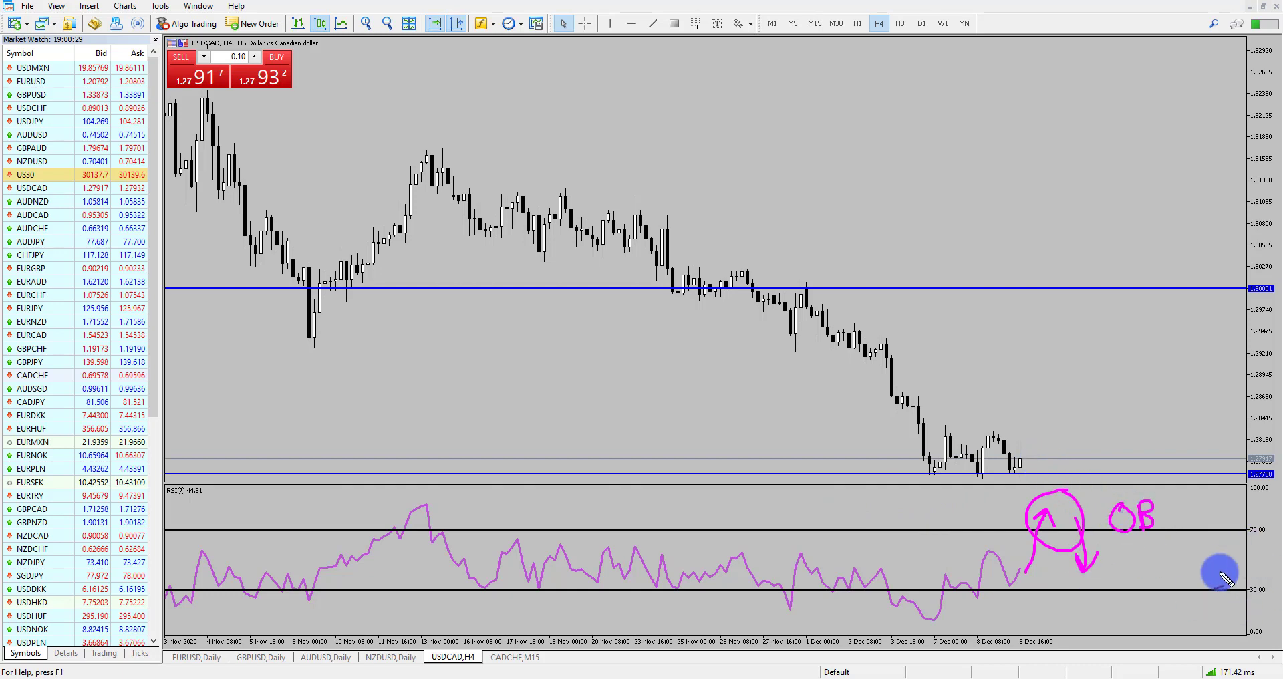
pyautogui.moveTo(1114, 554); pyautogui.dragTo(1135, 604)
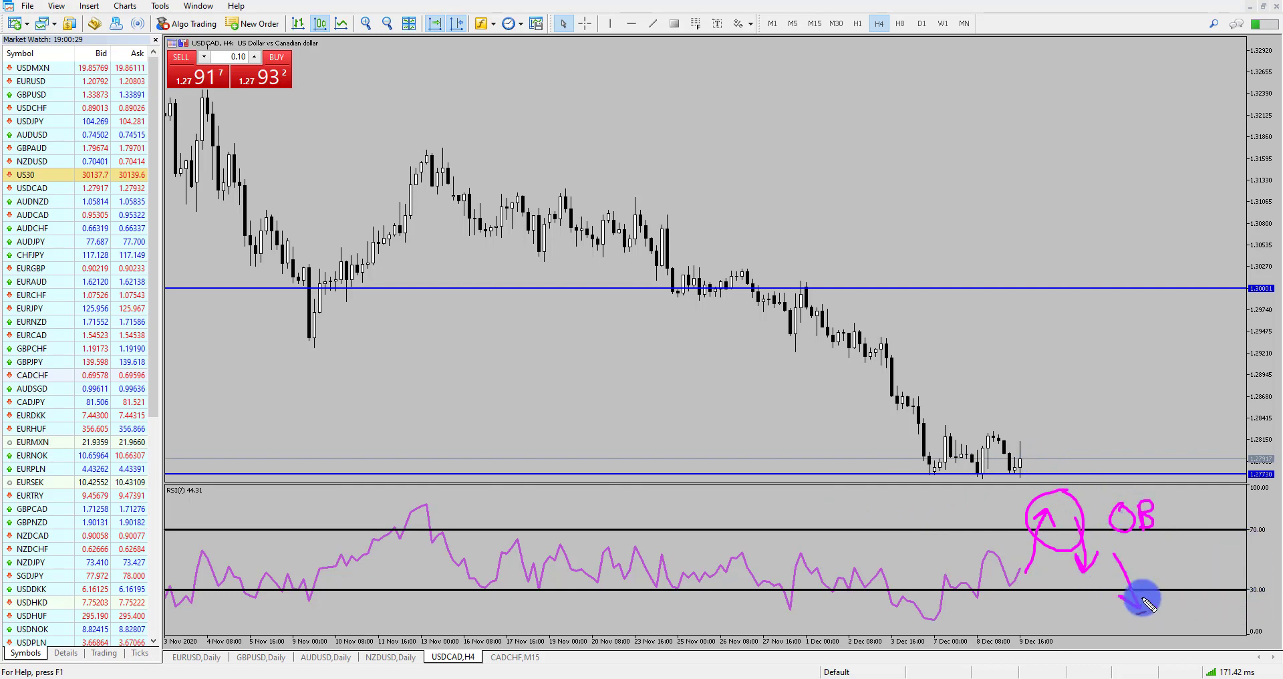
pyautogui.moveTo(1251, 577)
pyautogui.mouseDown()
pyautogui.moveTo(1229, 600)
pyautogui.moveTo(1269, 601)
pyautogui.mouseUp()
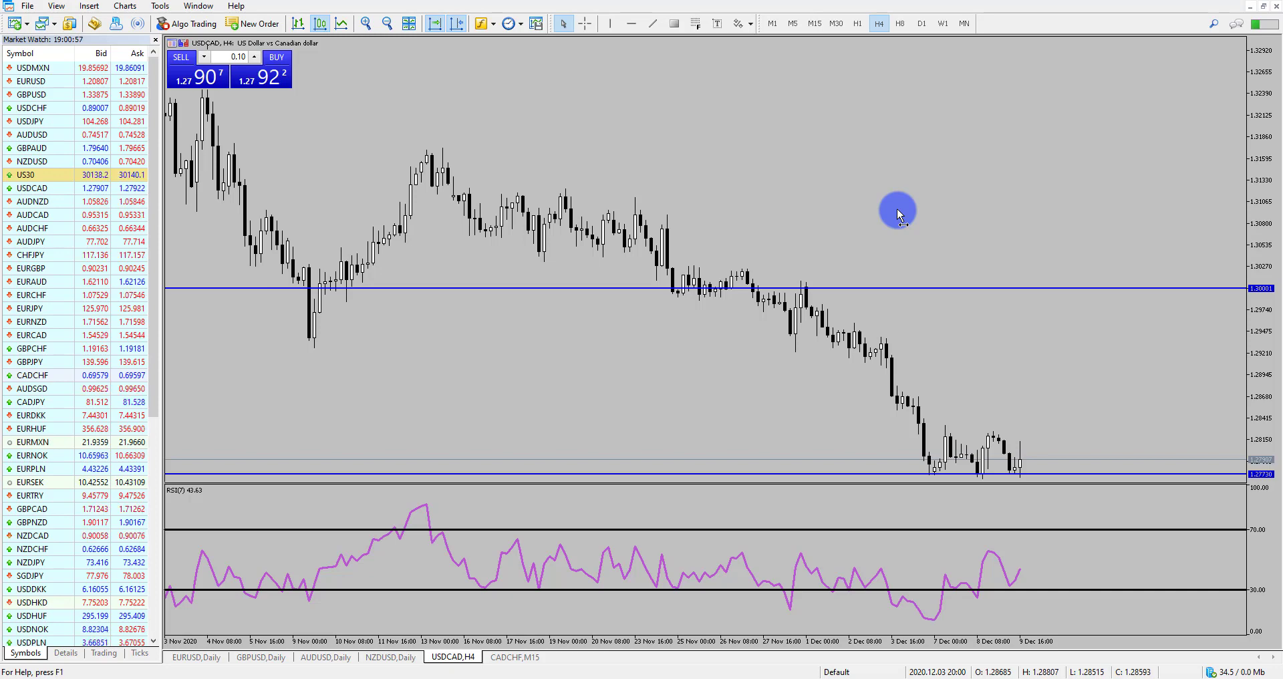
# - Switch the USDCAD chart to the weekly timeframe and mark the August–September 2020 RSI dip below 30 with a rectangle
pyautogui.click(943, 23)
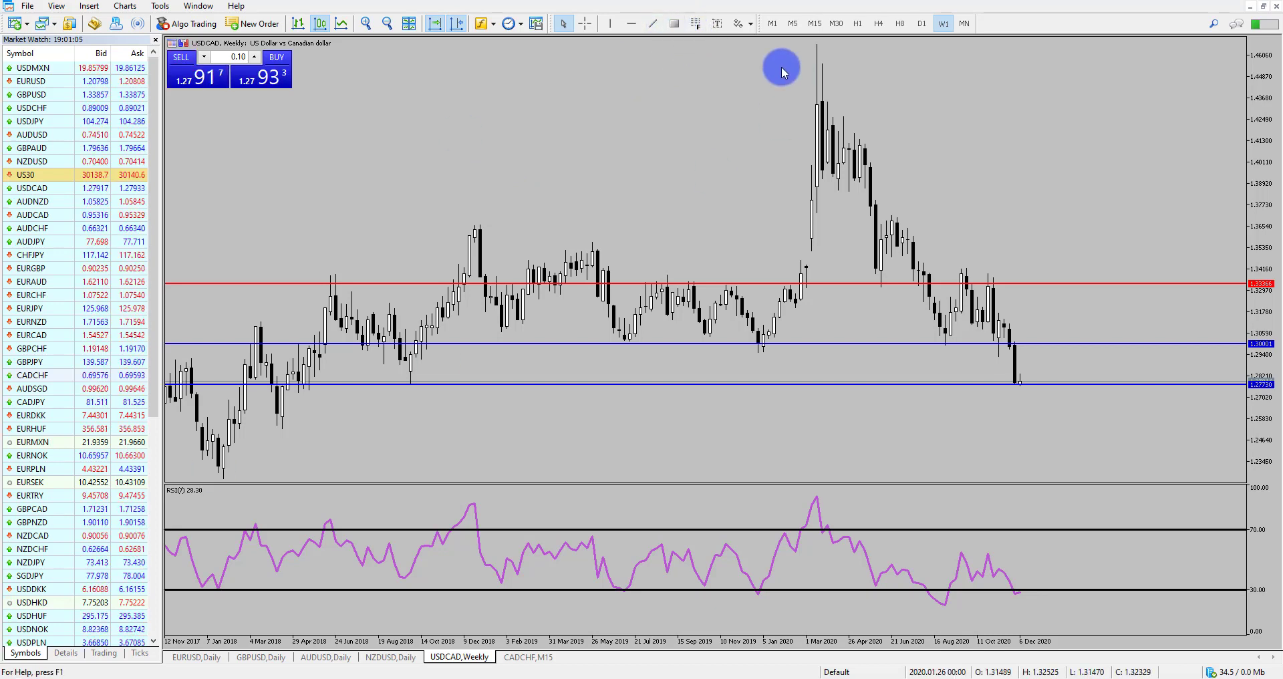
pyautogui.click(675, 23)
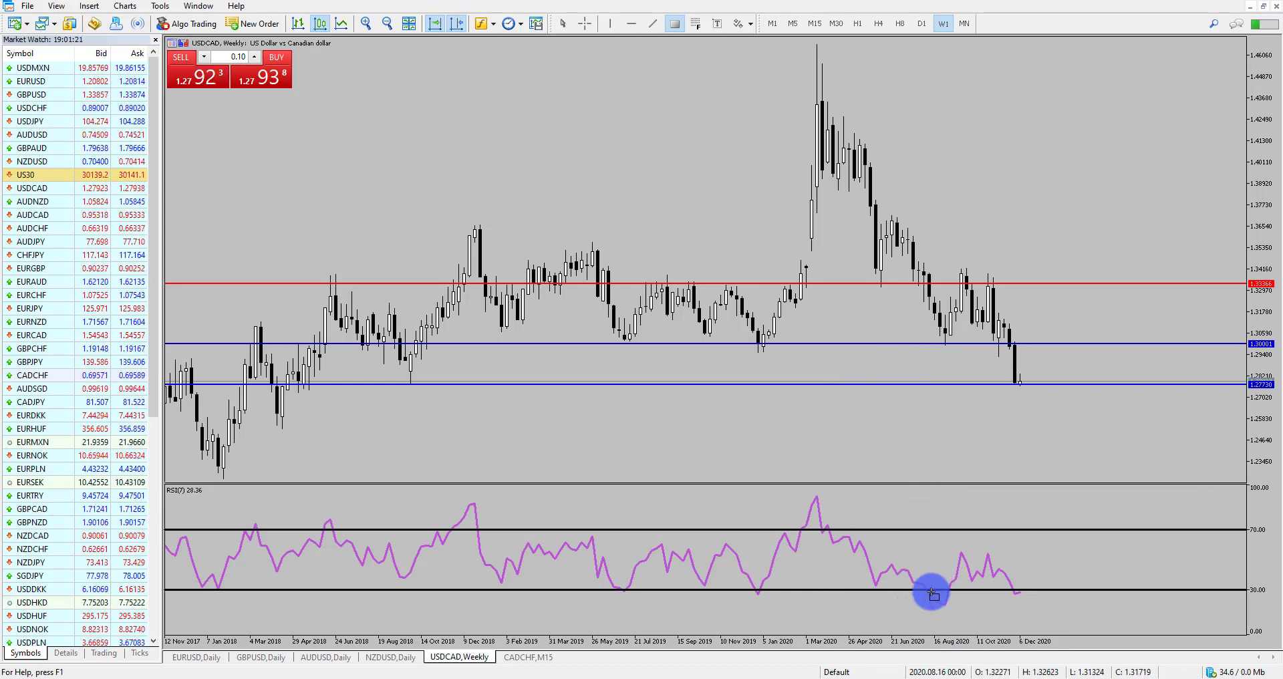
pyautogui.moveTo(923, 586); pyautogui.dragTo(971, 616)
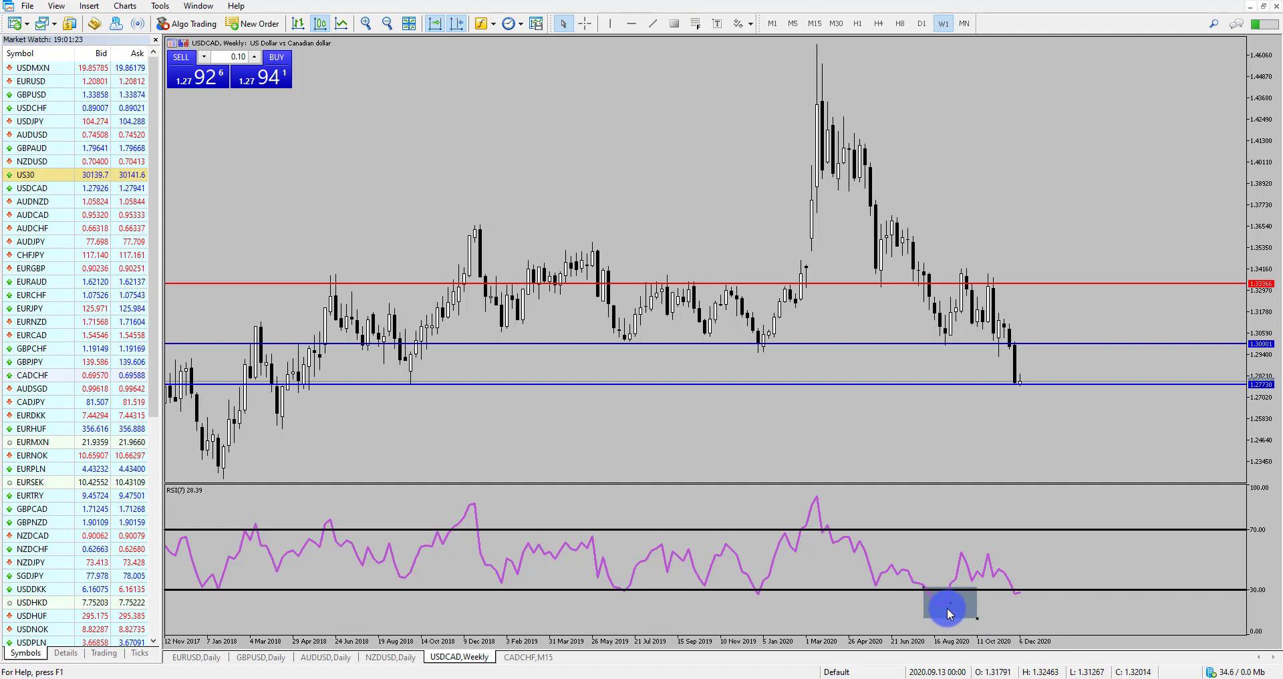
pyautogui.click(921, 550)
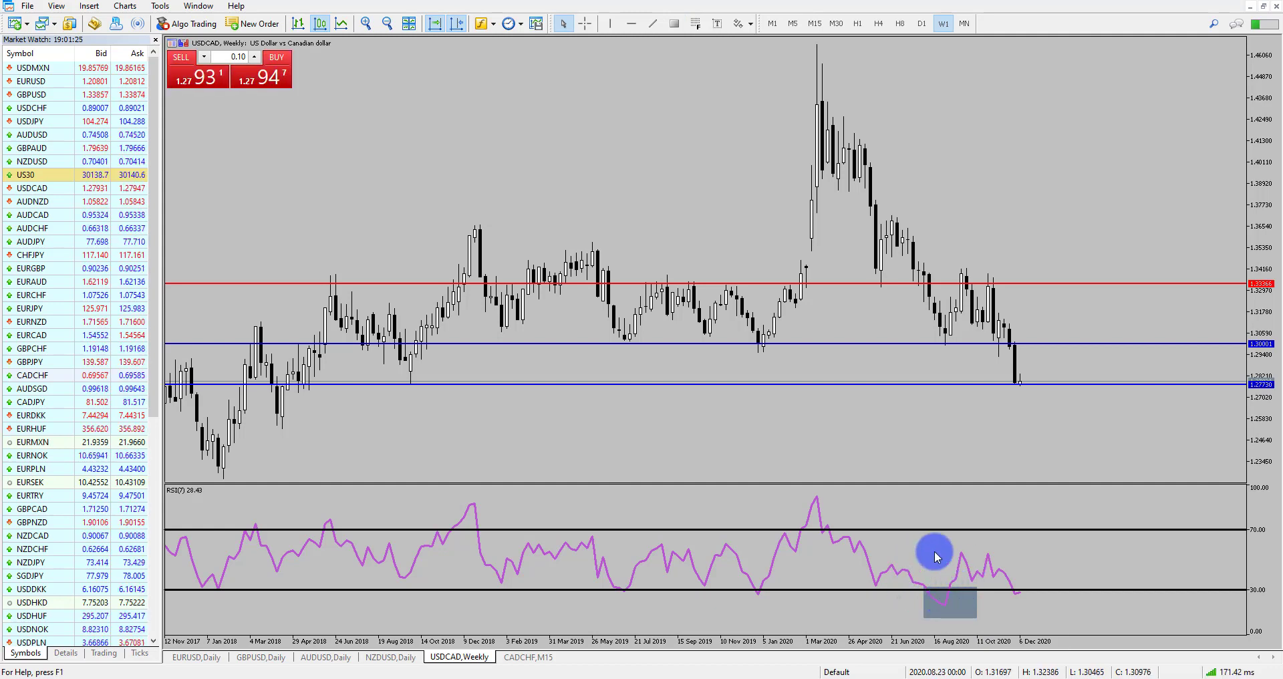
pyautogui.hotkey('ctrl', 'f')
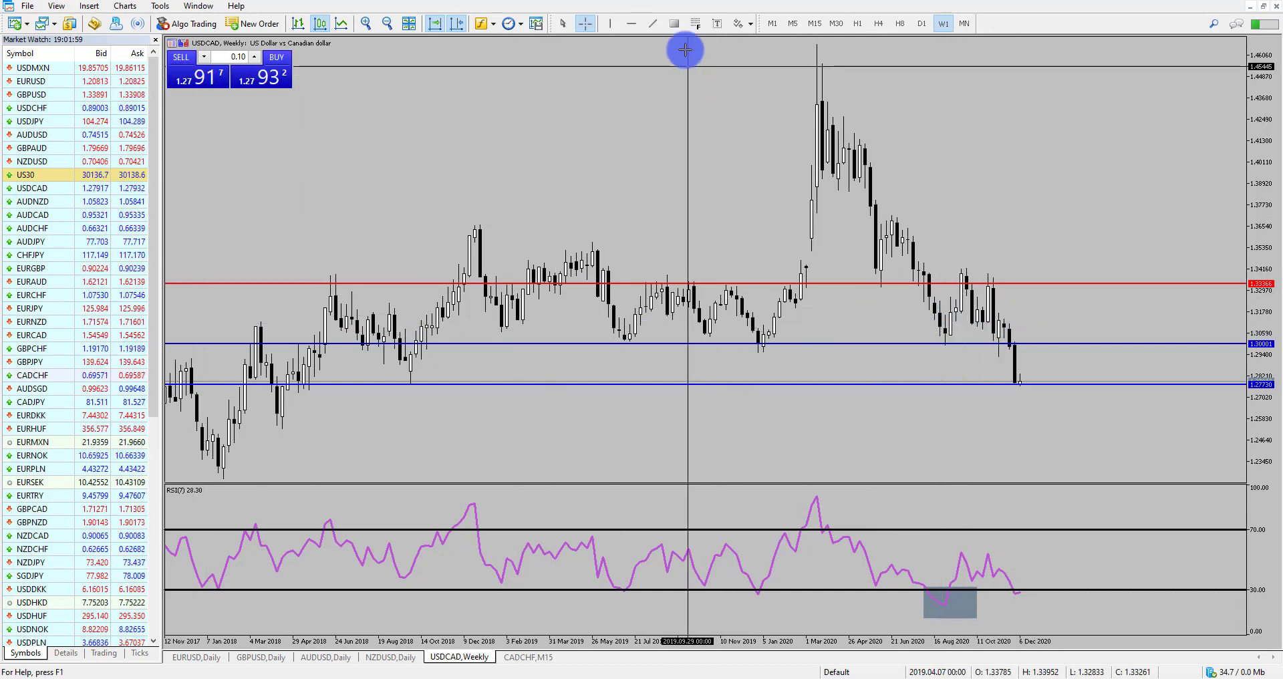
# - Draw rectangles around the latest RSI dip below 30 and the matching newest candles at the lower blue support line
pyautogui.click(674, 24)
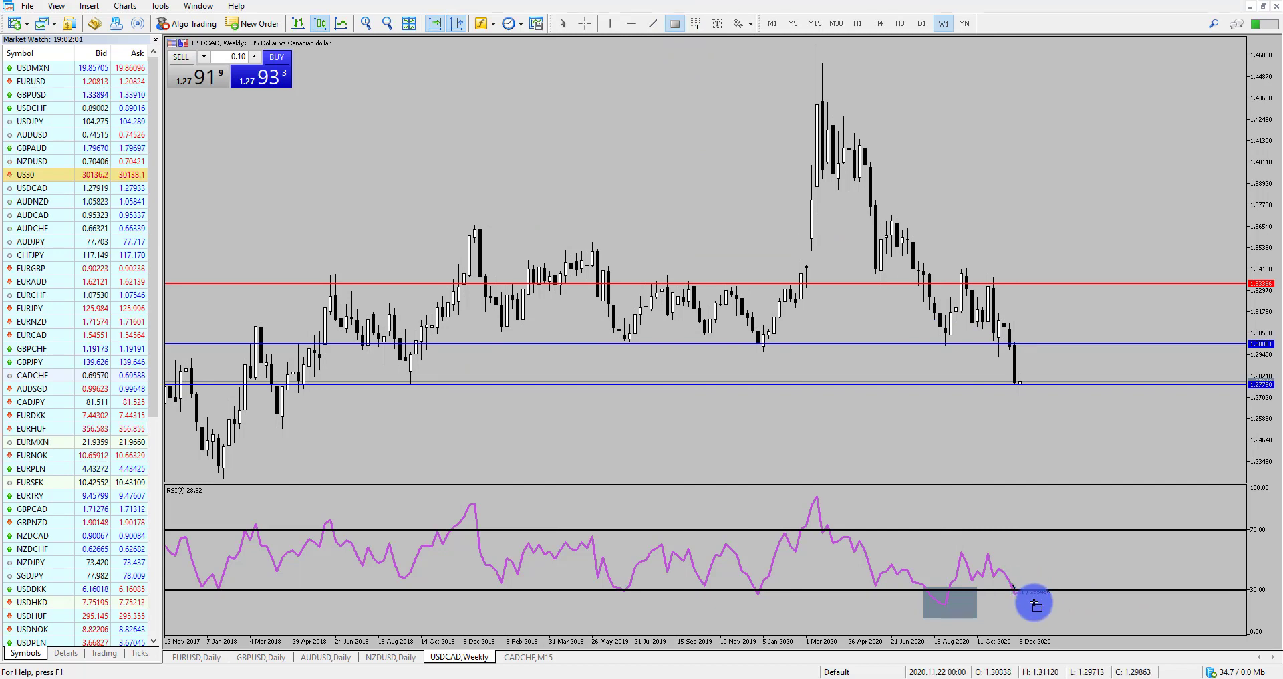
pyautogui.moveTo(1049, 610); pyautogui.dragTo(1052, 613)
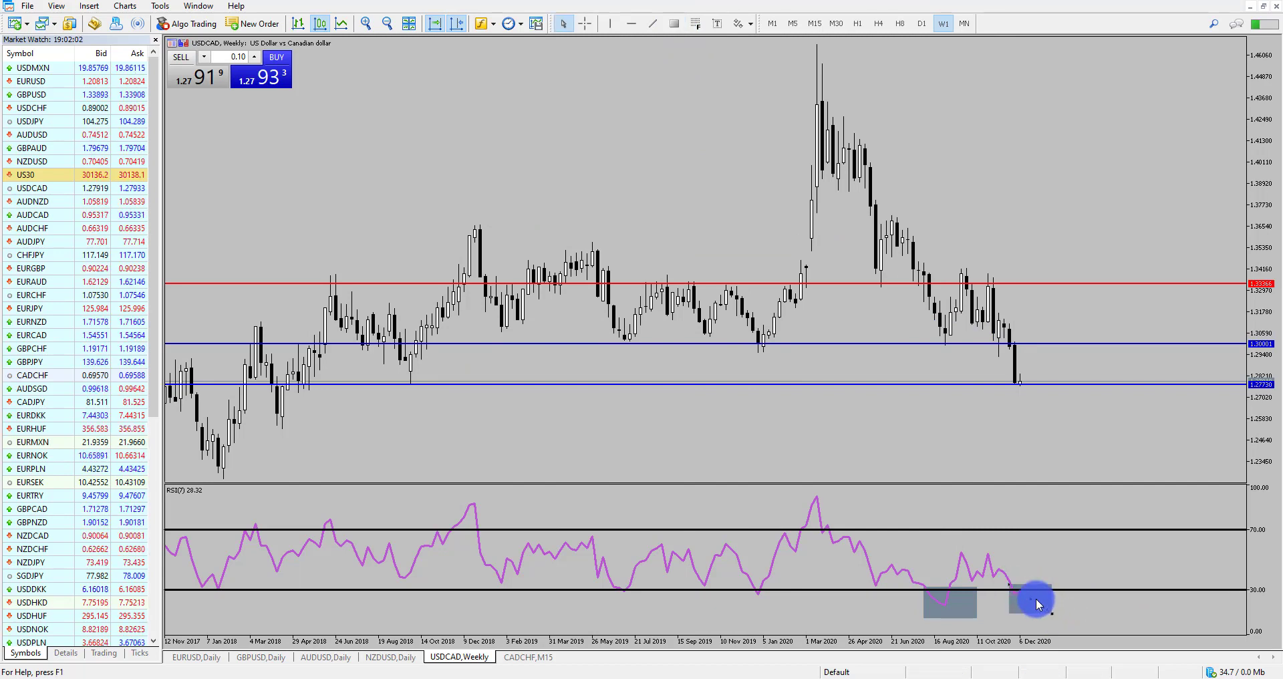
pyautogui.click(680, 28)
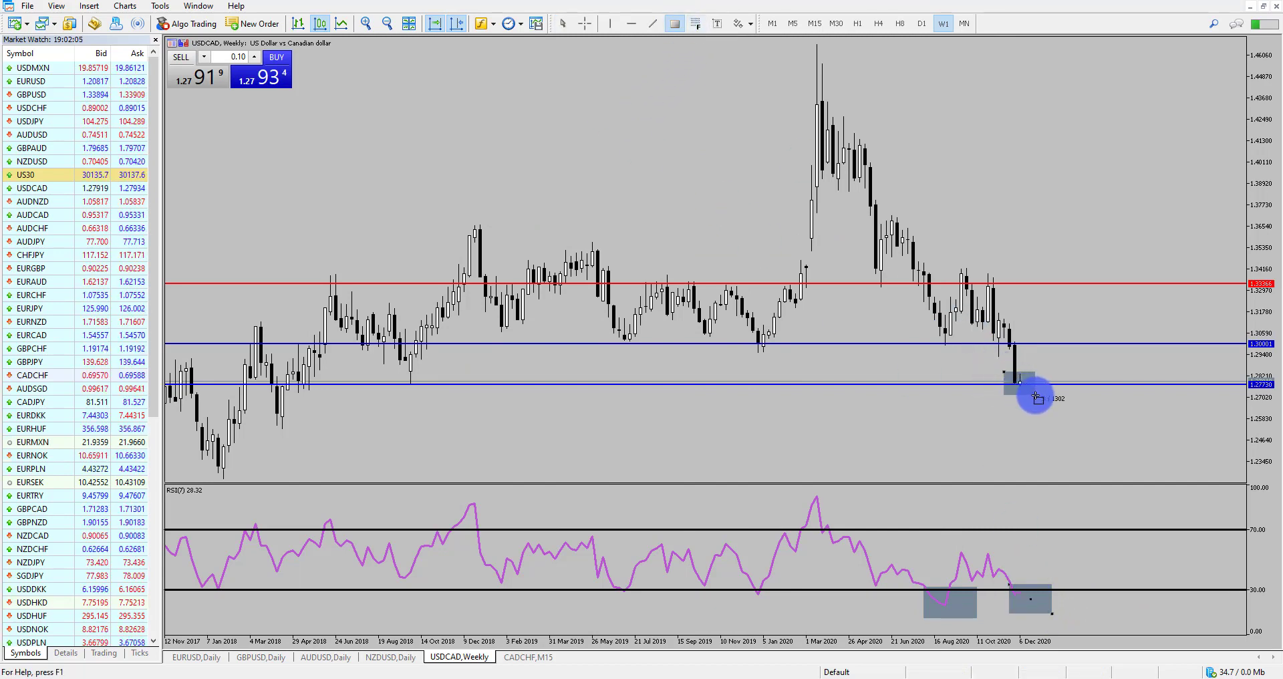
pyautogui.moveTo(1034, 395); pyautogui.dragTo(1035, 395)
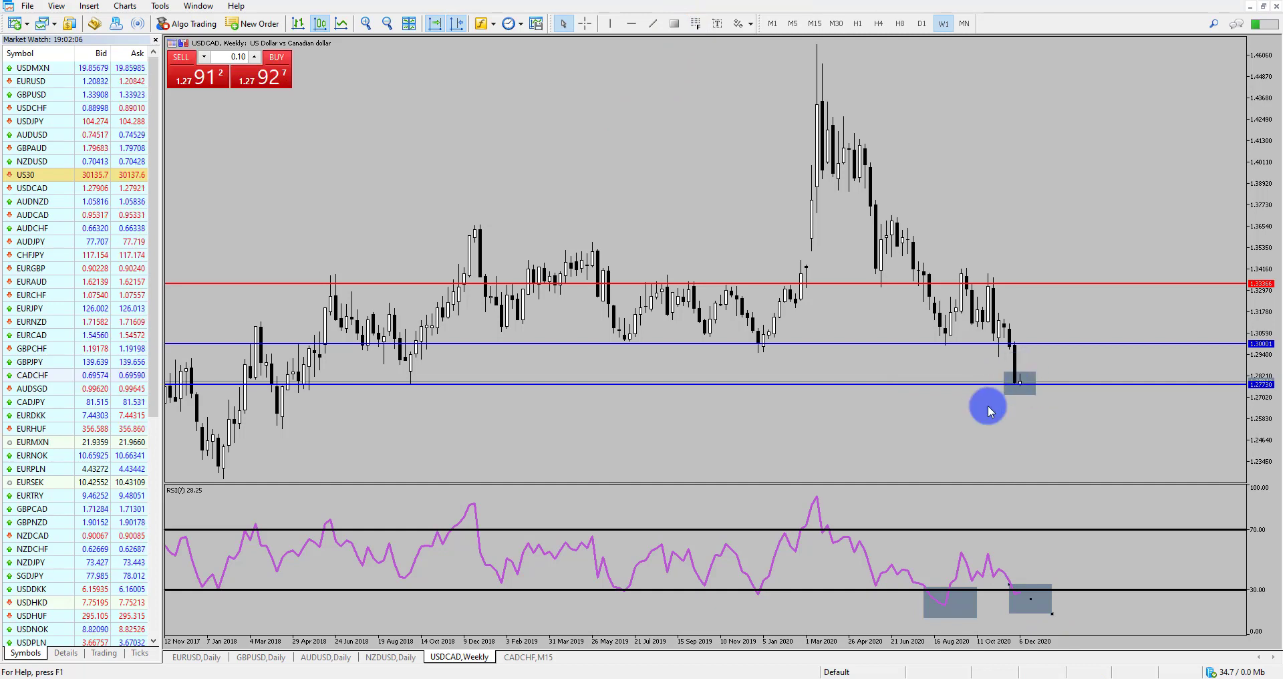
pyautogui.click(1055, 613)
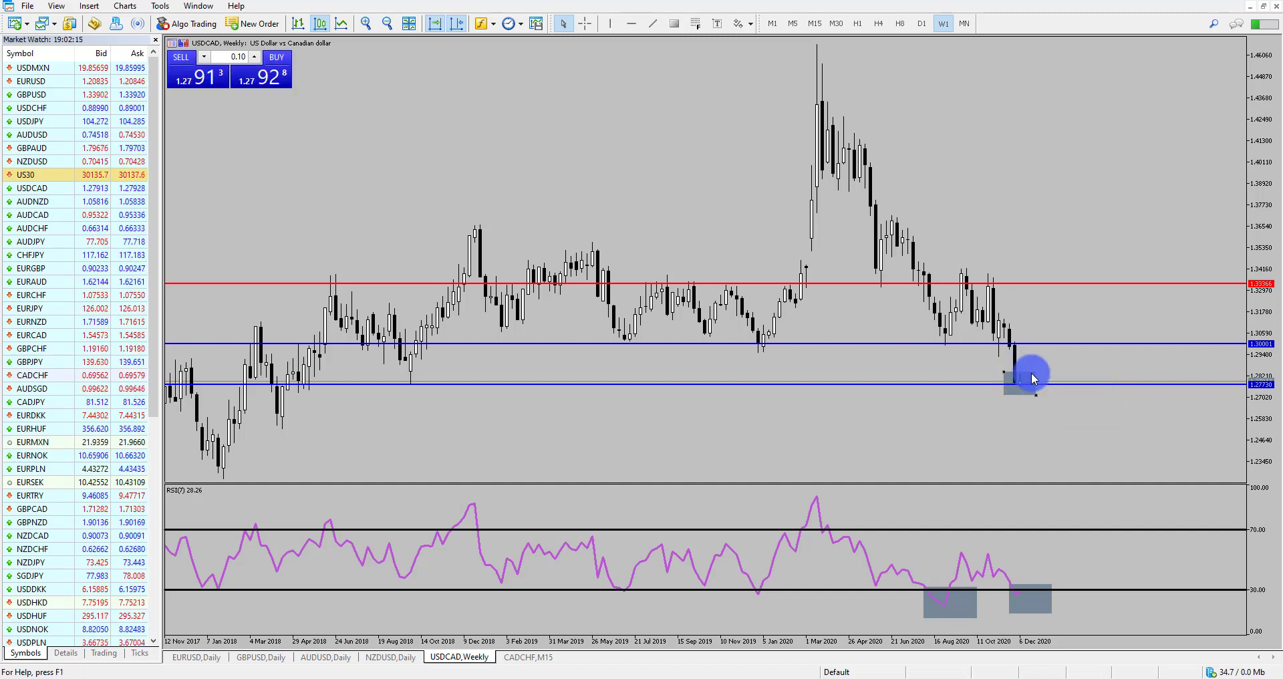
# - Delete the rectangles over the newest price candles and the latest RSI dip
pyautogui.rightClick(1032, 375)
pyautogui.click(1049, 417)
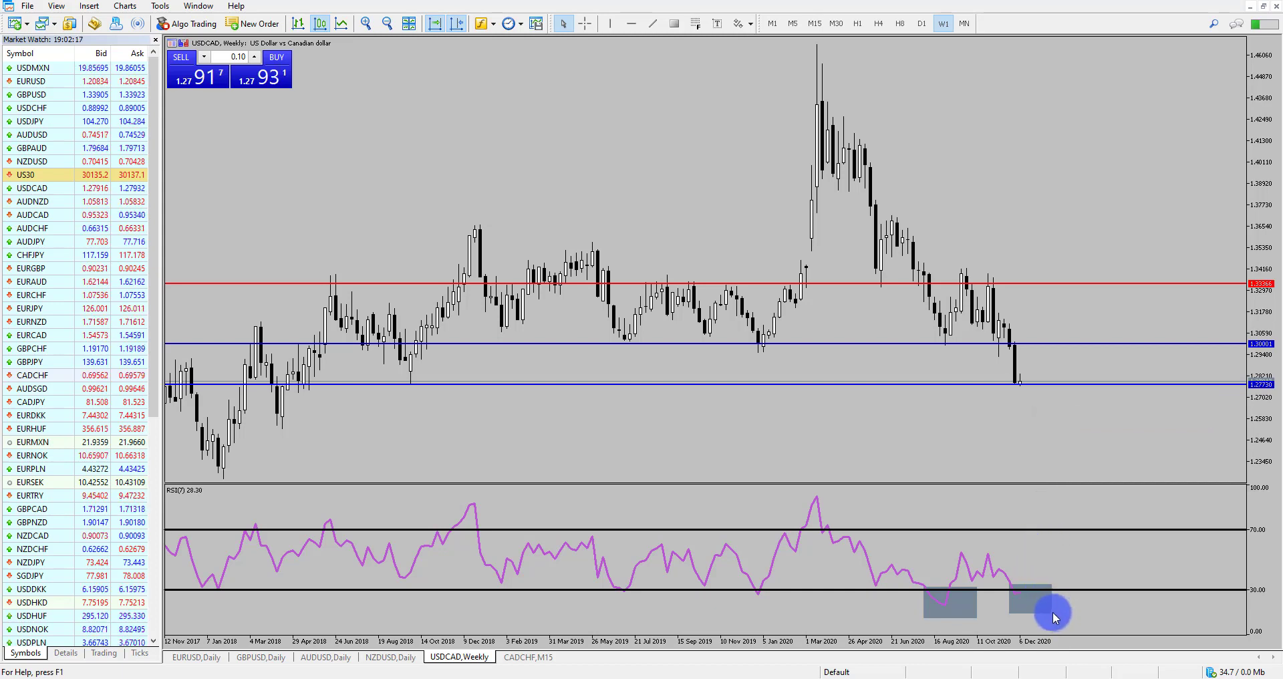
pyautogui.rightClick(1050, 616)
pyautogui.click(1086, 518)
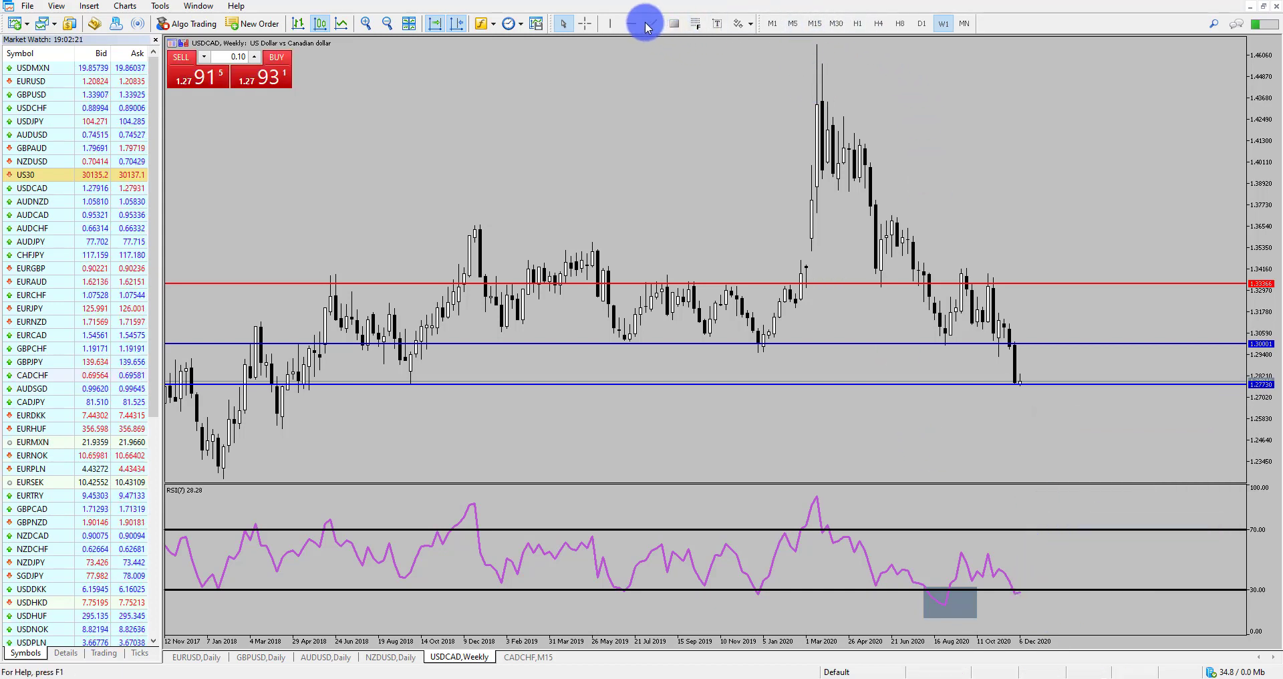
# - Mark the March 2020 RSI peak above 70 and the matching price top with rectangles
pyautogui.click(675, 24)
pyautogui.moveTo(806, 494); pyautogui.dragTo(843, 532)
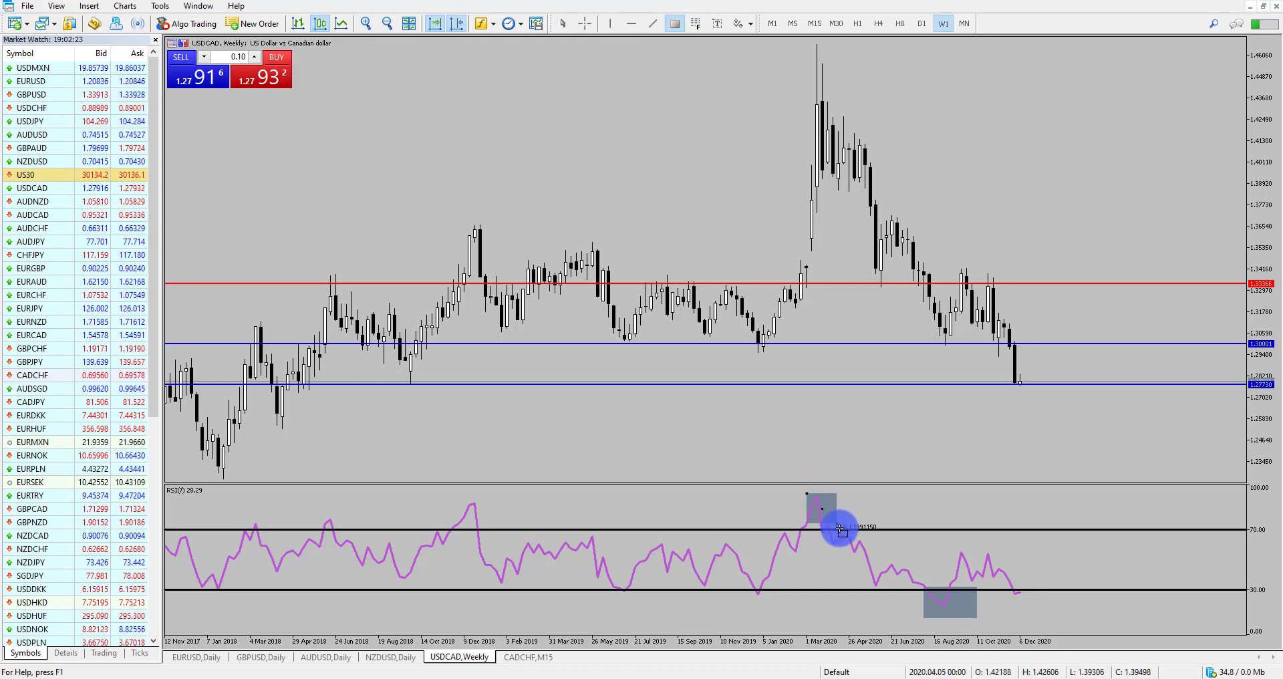
pyautogui.click(675, 23)
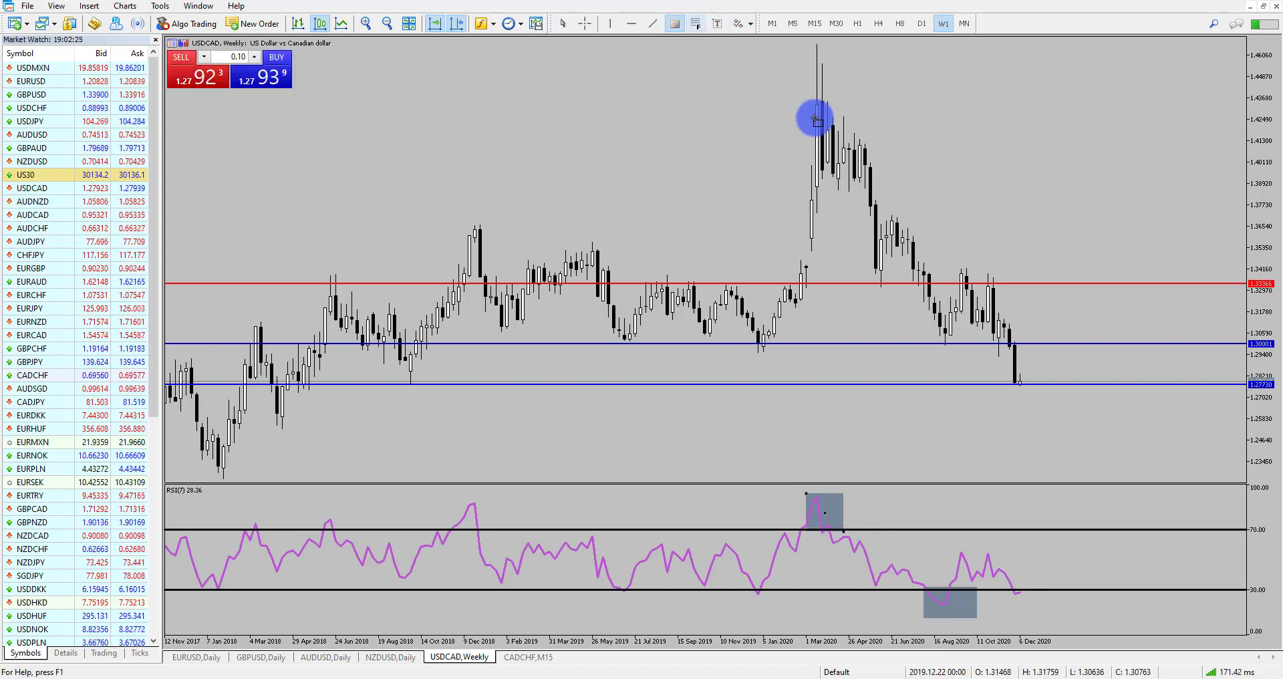
pyautogui.moveTo(801, 71); pyautogui.dragTo(832, 120)
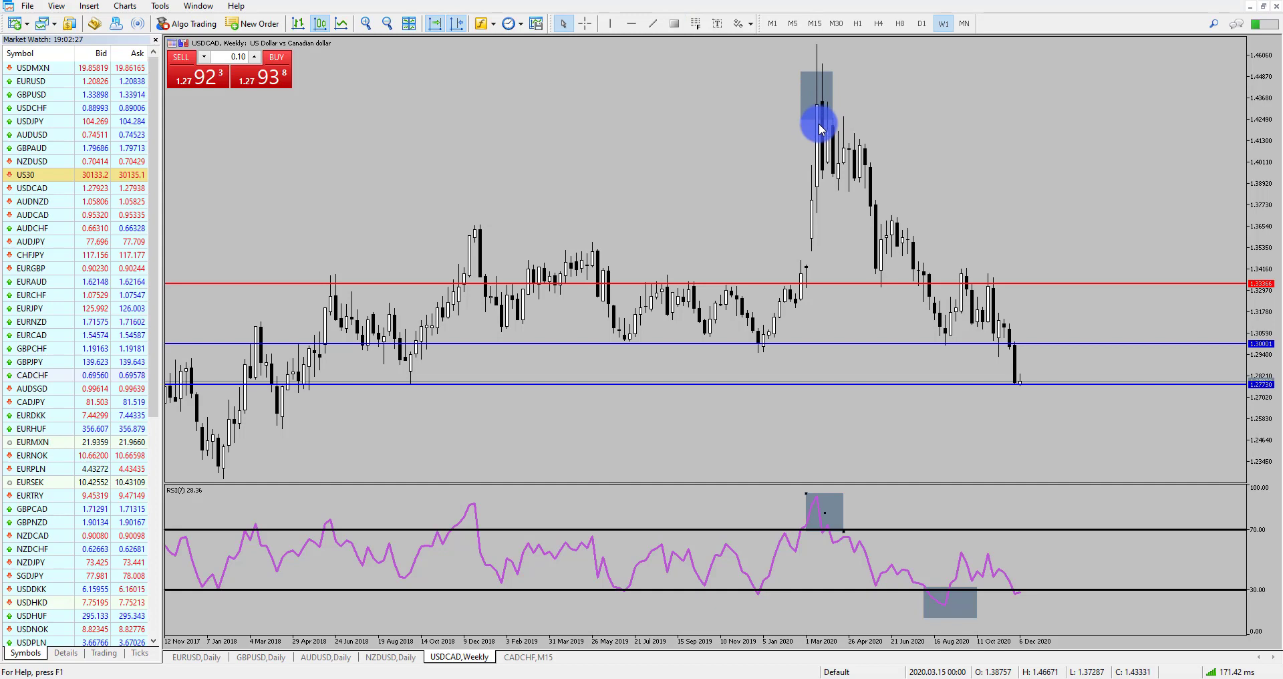
pyautogui.click(839, 486)
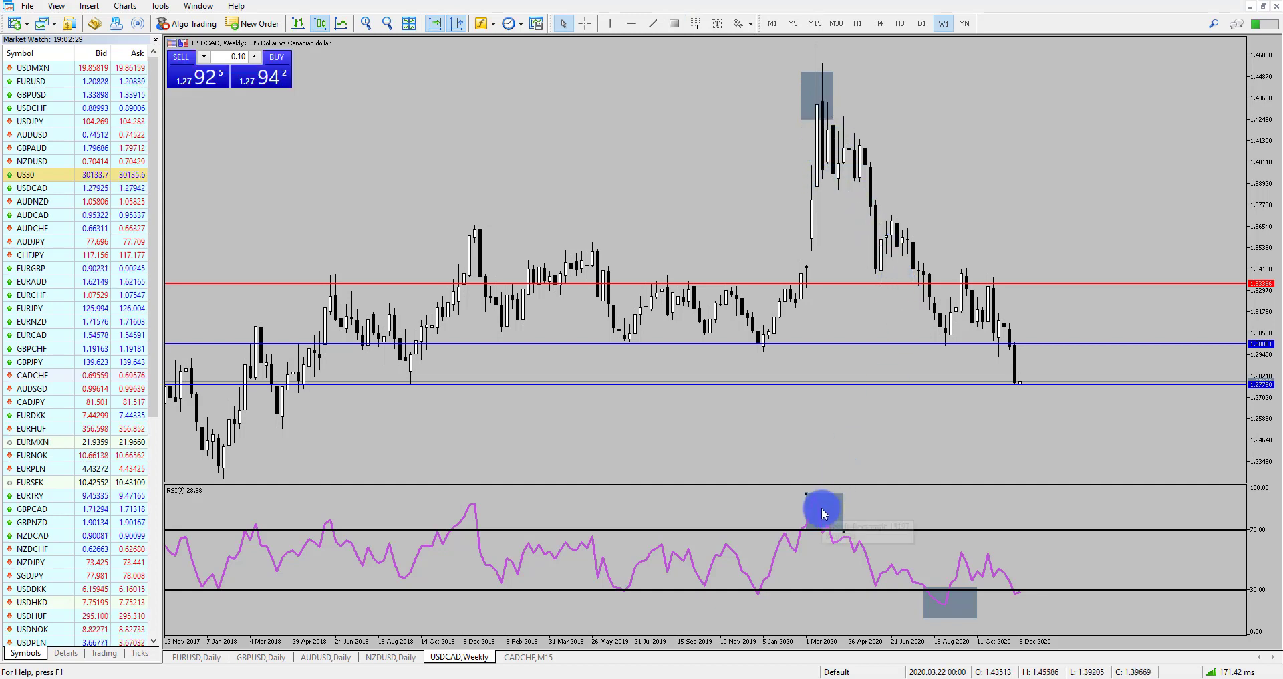
# - Draw small rectangles around the late December 2019 RSI dip, its matching price low, and the July 2019 RSI dip at the 30 level
pyautogui.click(675, 24)
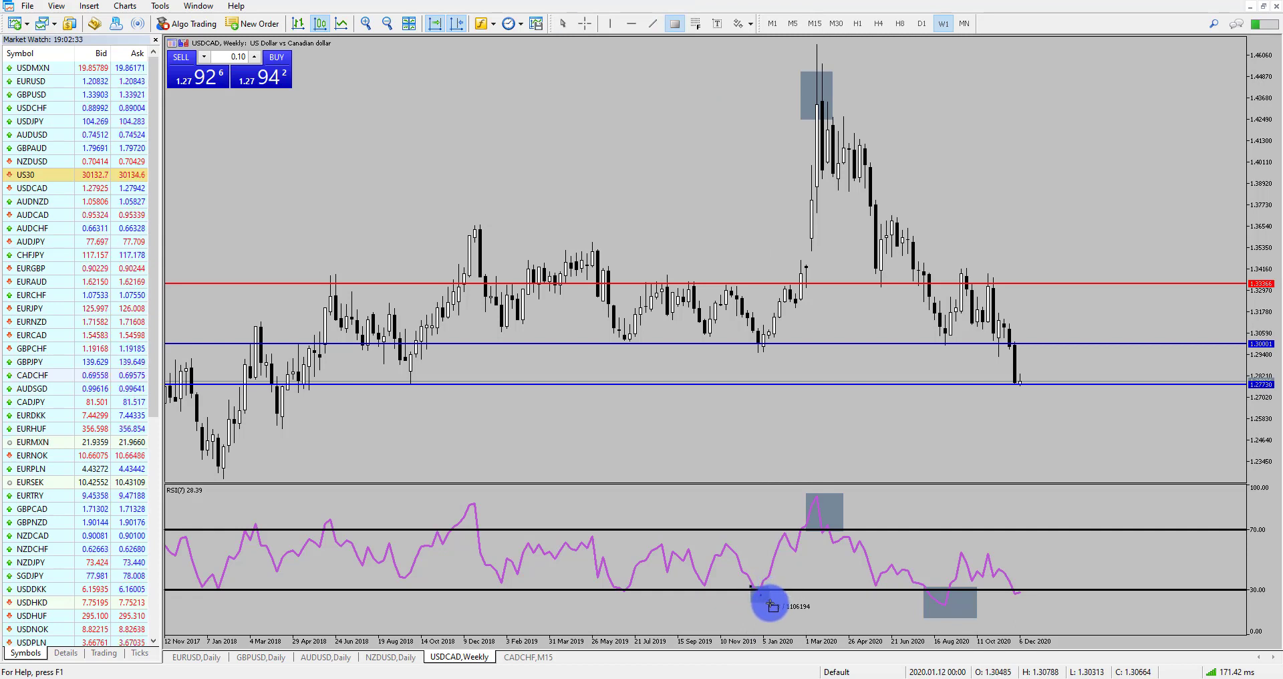
pyautogui.moveTo(752, 587); pyautogui.dragTo(770, 603)
pyautogui.click(675, 24)
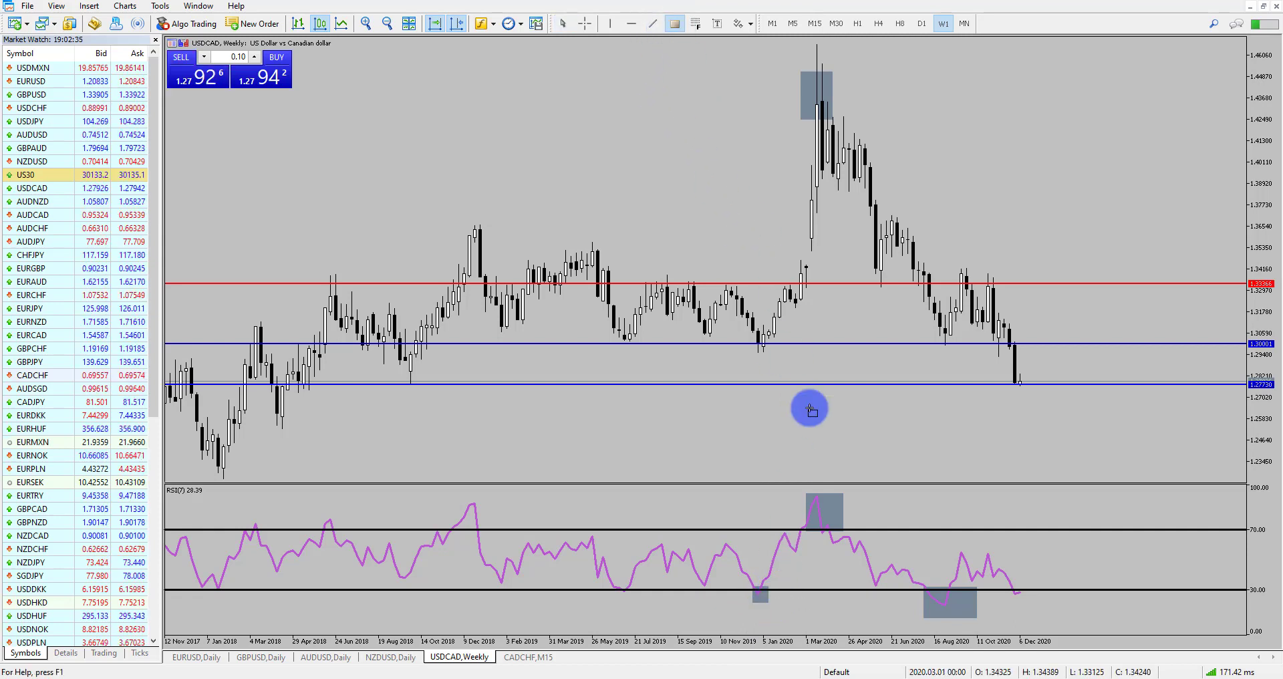
pyautogui.moveTo(773, 359)
pyautogui.mouseDown()
pyautogui.moveTo(754, 349)
pyautogui.moveTo(758, 328)
pyautogui.mouseUp()
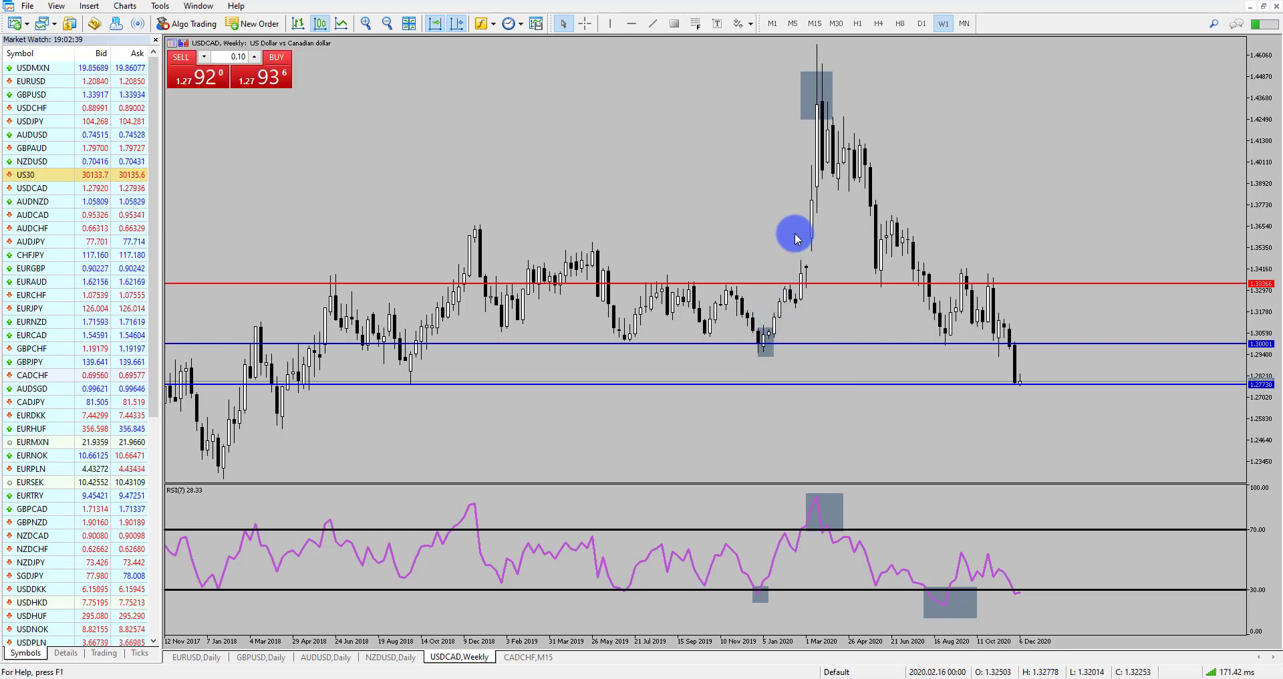
pyautogui.click(672, 25)
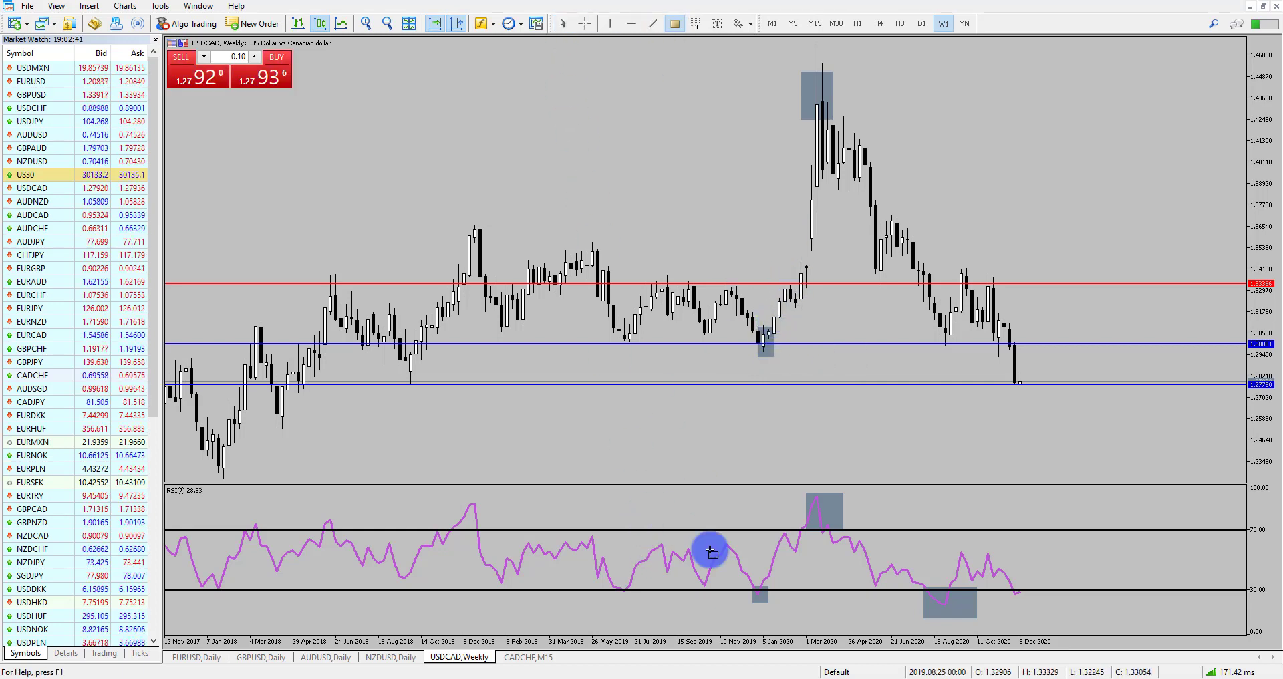
pyautogui.moveTo(618, 586); pyautogui.dragTo(634, 600)
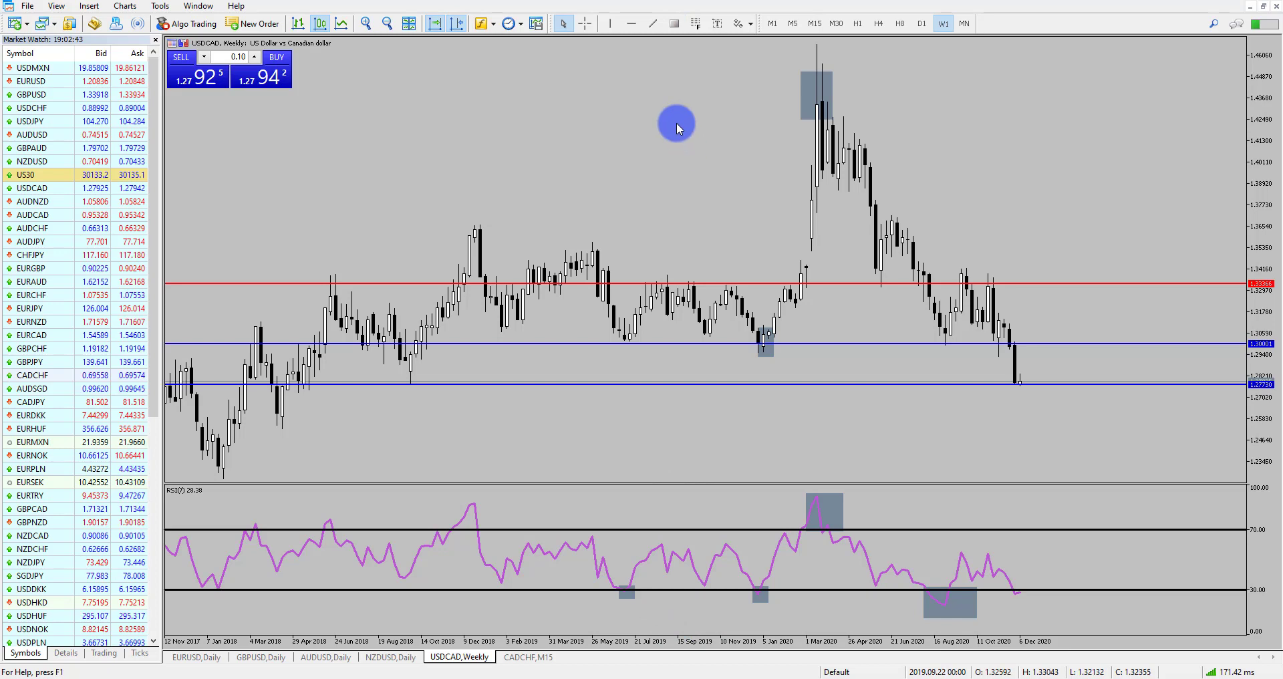
# - Draw a rectangle around the July 2019 price low at the upper blue line and delete it
pyautogui.click(674, 23)
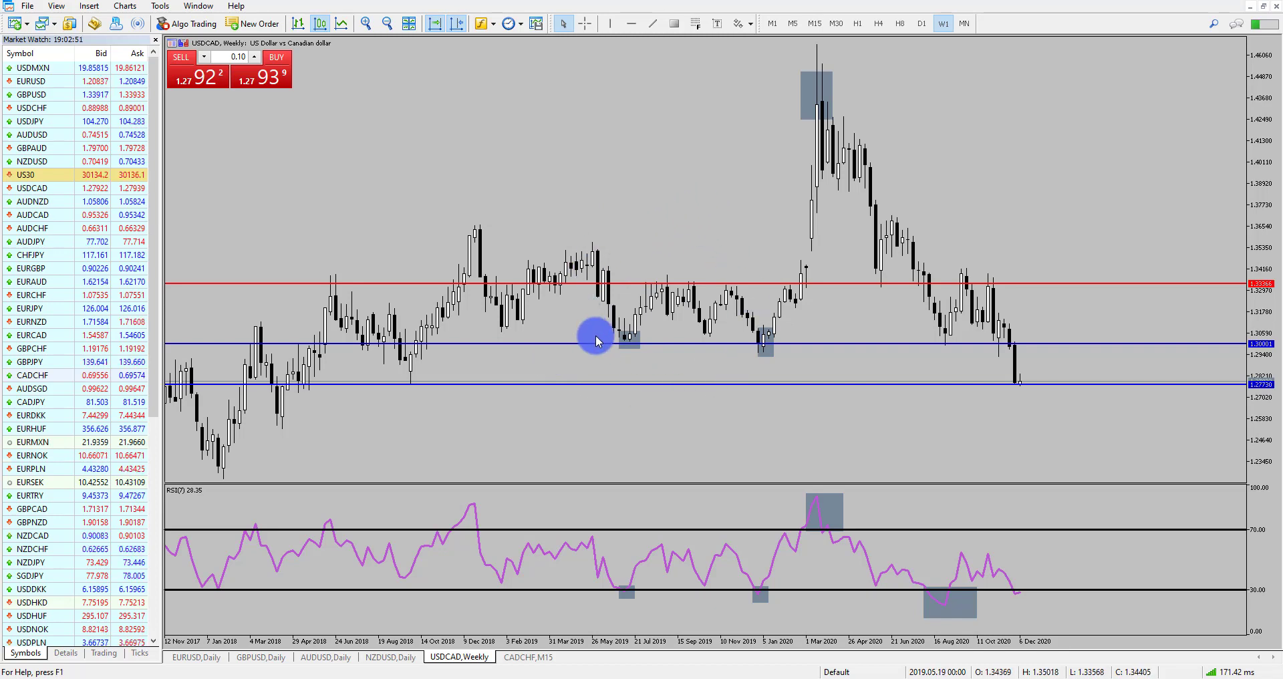
pyautogui.doubleClick(628, 341)
pyautogui.press('Delete')
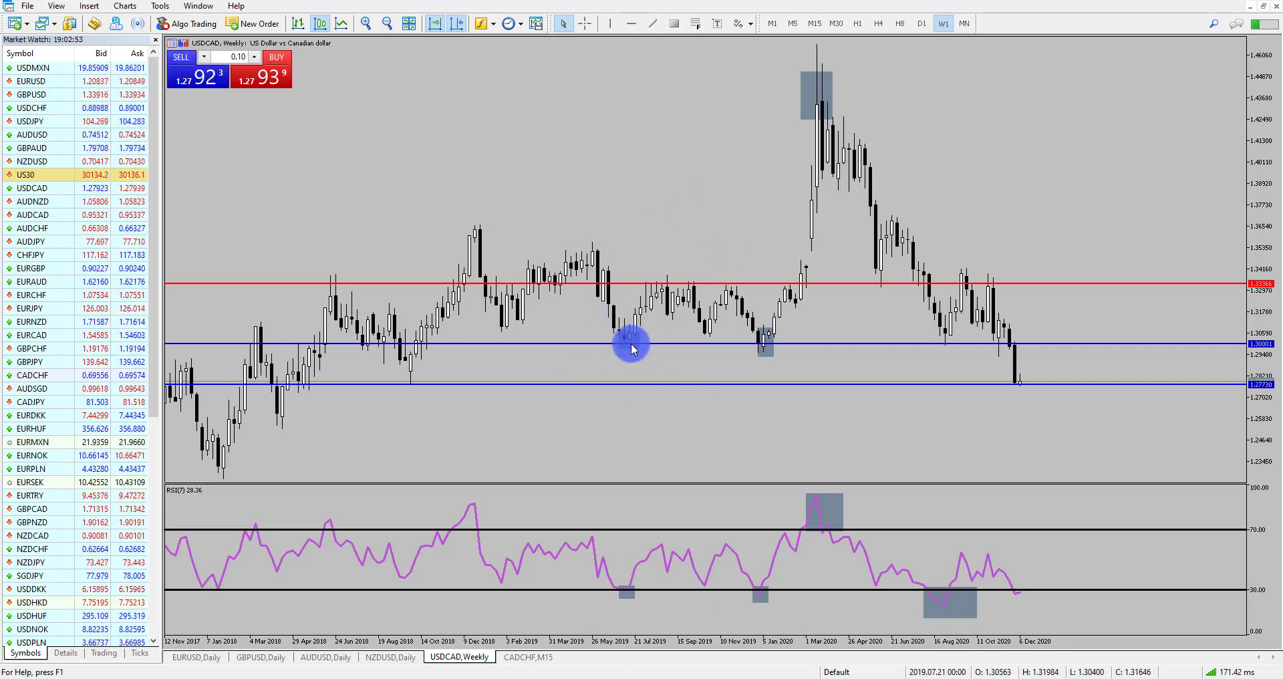
# - Restore the deleted rectangle around the July 2019 price low
pyautogui.hotkey('ctrl', 'z')
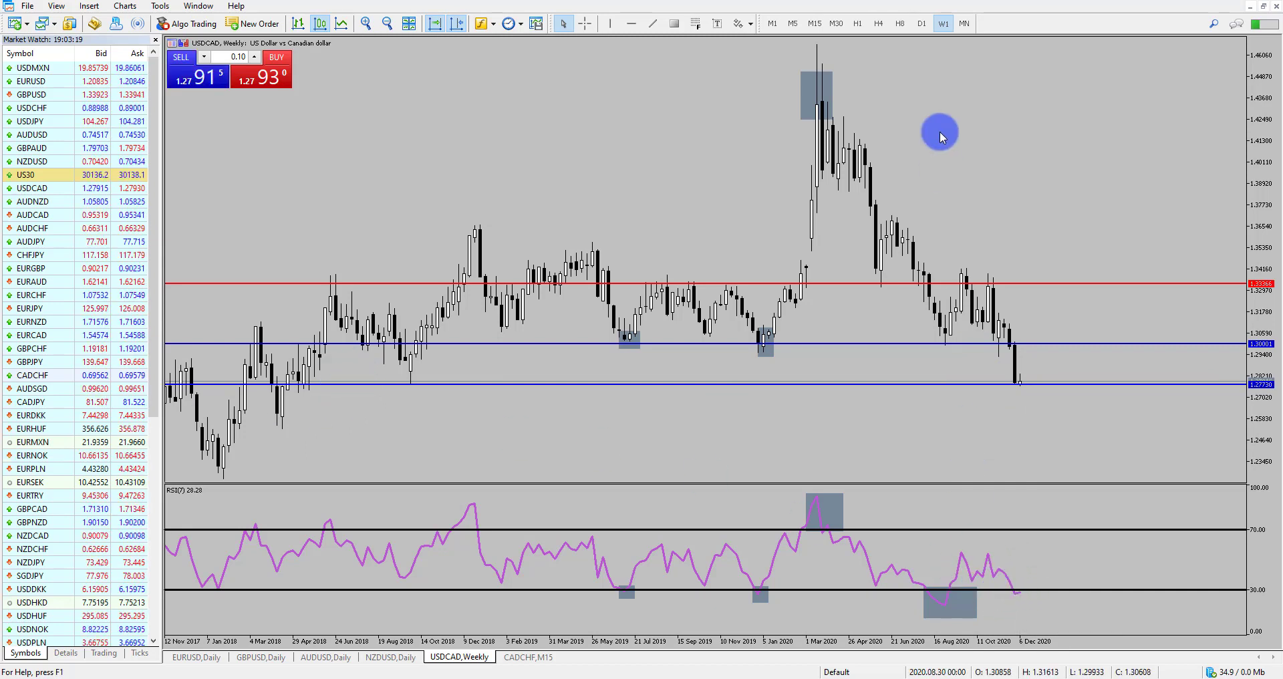
# - Switch the USDCAD chart to the H4 timeframe with price history back to late September 2020
pyautogui.click(880, 27)
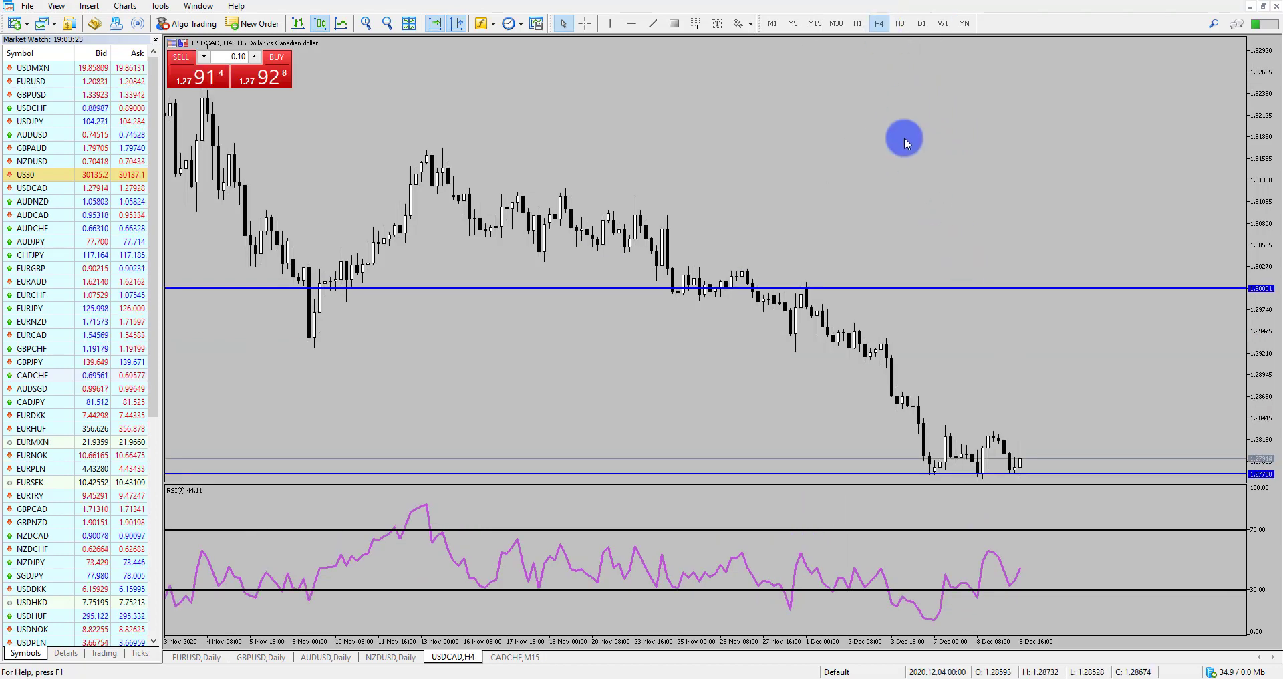
pyautogui.click(387, 25)
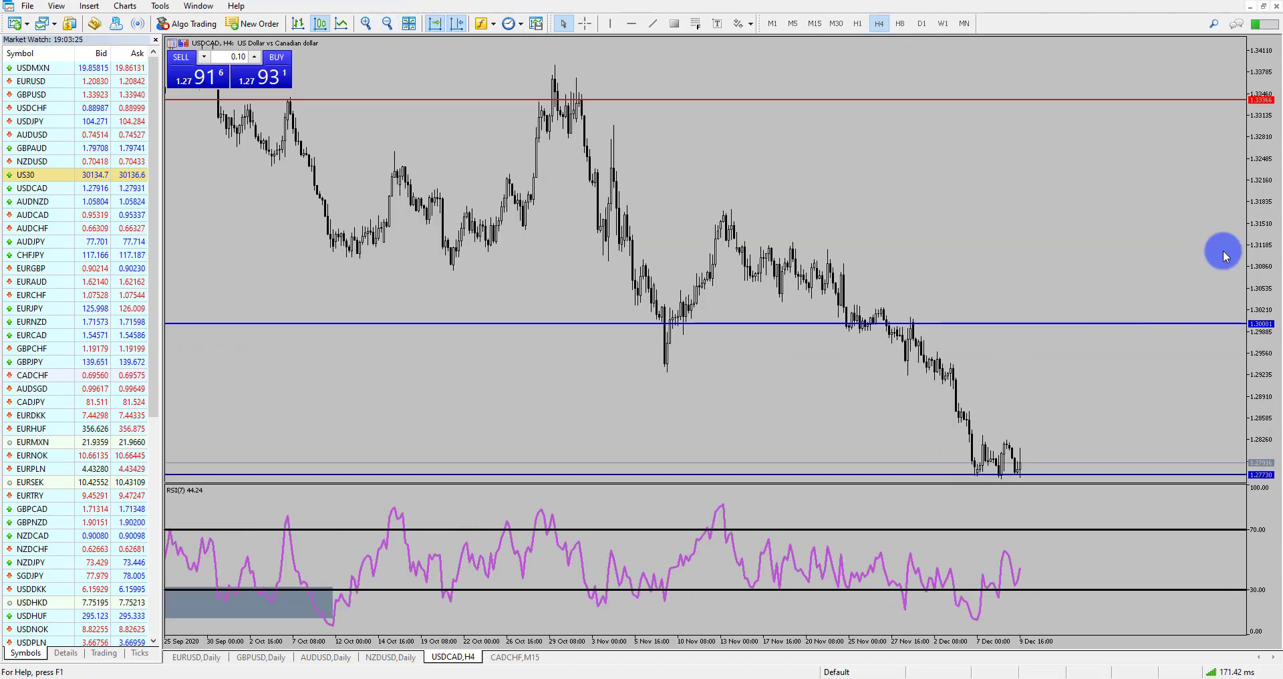
pyautogui.moveTo(1251, 160); pyautogui.dragTo(1252, 127)
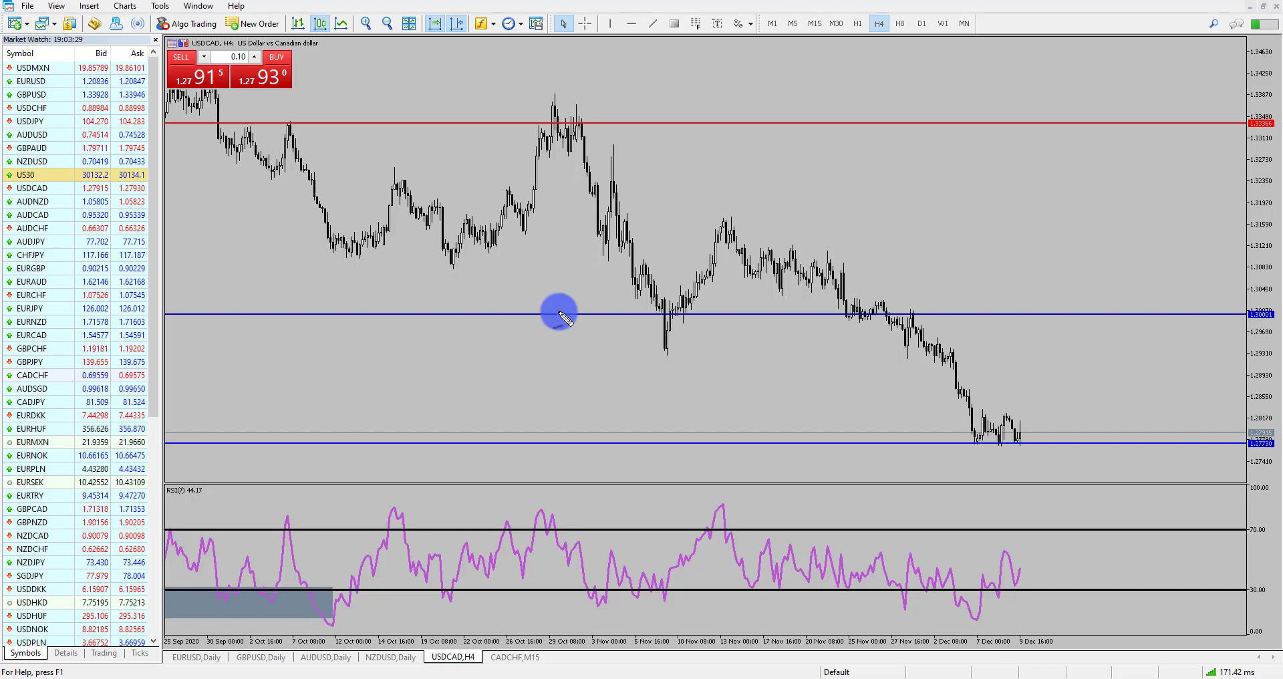
# - Sketch a freehand rising price path with two highs labelled H, and below it a matching rising curve labelled RSI
pyautogui.moveTo(905, 250)
pyautogui.mouseDown()
pyautogui.moveTo(943, 191)
pyautogui.moveTo(975, 220)
pyautogui.moveTo(1016, 129)
pyautogui.mouseUp()
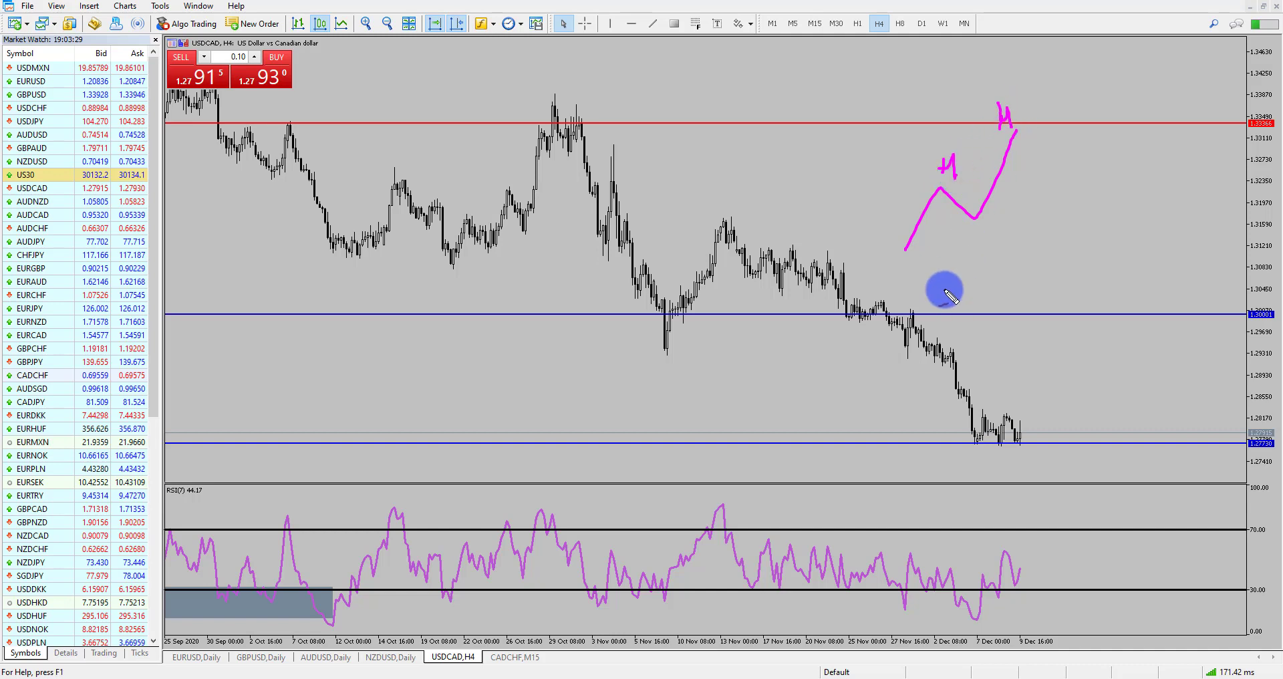
pyautogui.moveTo(967, 299); pyautogui.dragTo(984, 298)
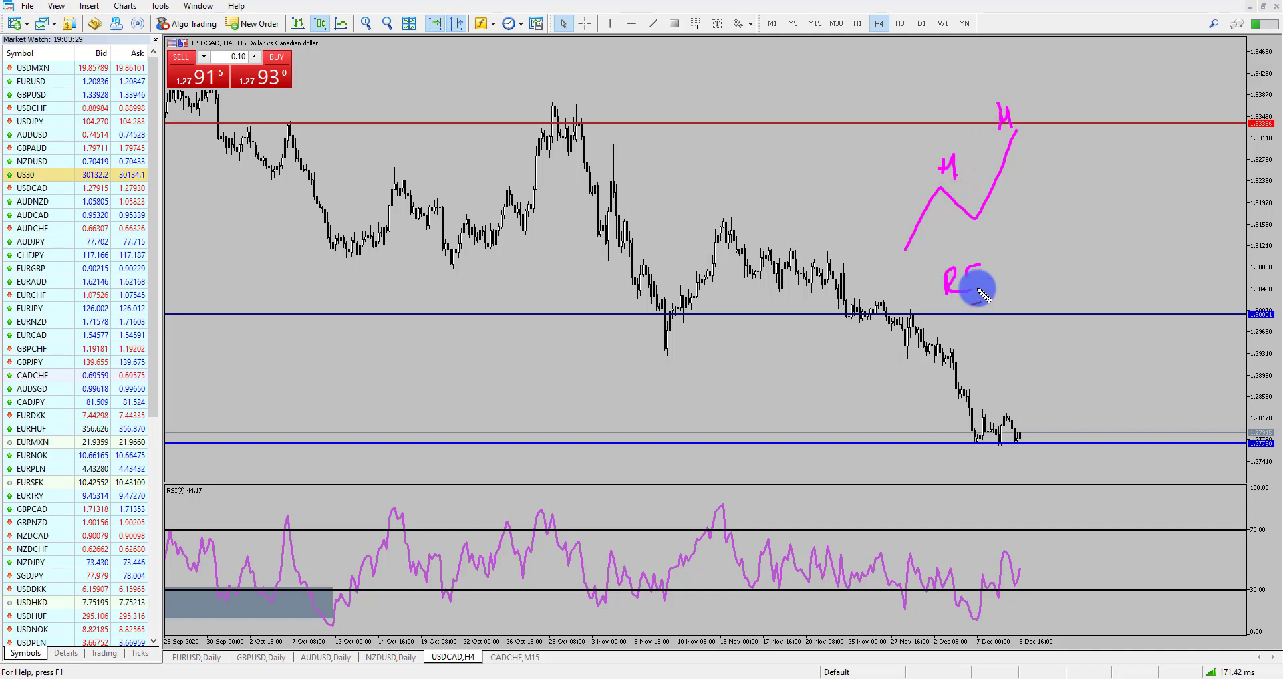
pyautogui.moveTo(973, 389)
pyautogui.mouseDown()
pyautogui.moveTo(982, 354)
pyautogui.moveTo(1028, 349)
pyautogui.moveTo(1048, 304)
pyautogui.mouseUp()
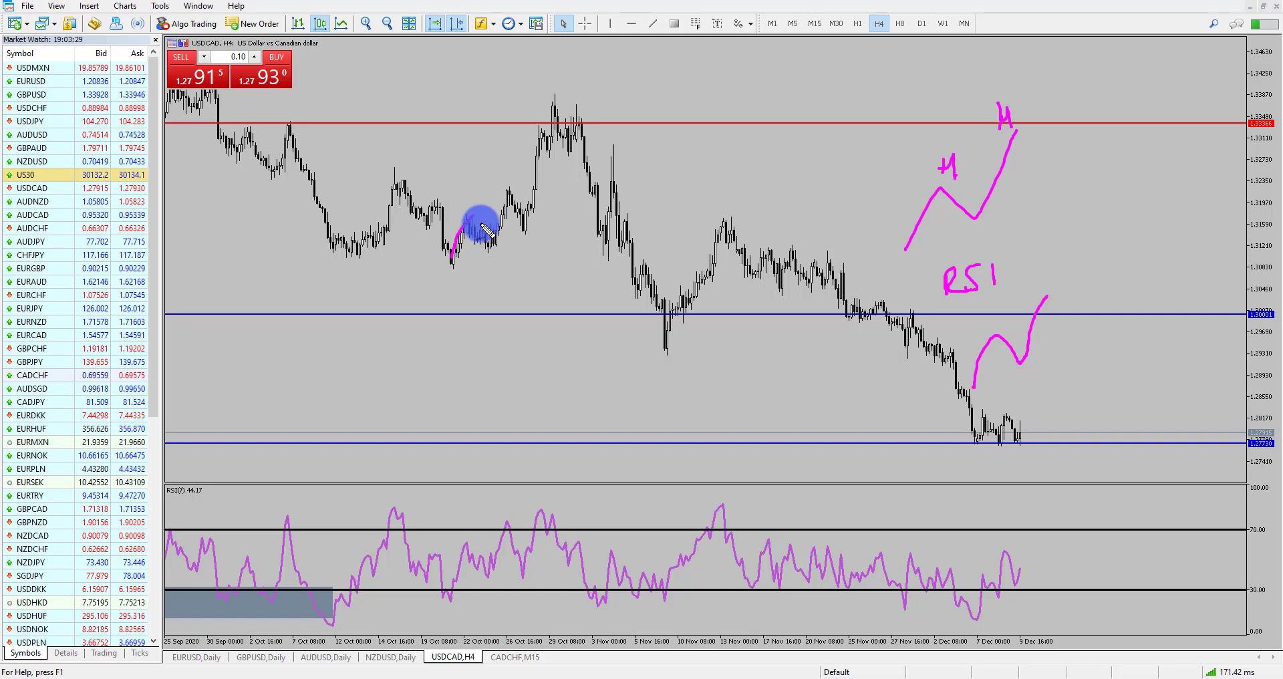
# - Trace the rising swings after the 19 October 2020 price low and the matching RSI swings in freehand
pyautogui.moveTo(481, 224); pyautogui.dragTo(511, 183)
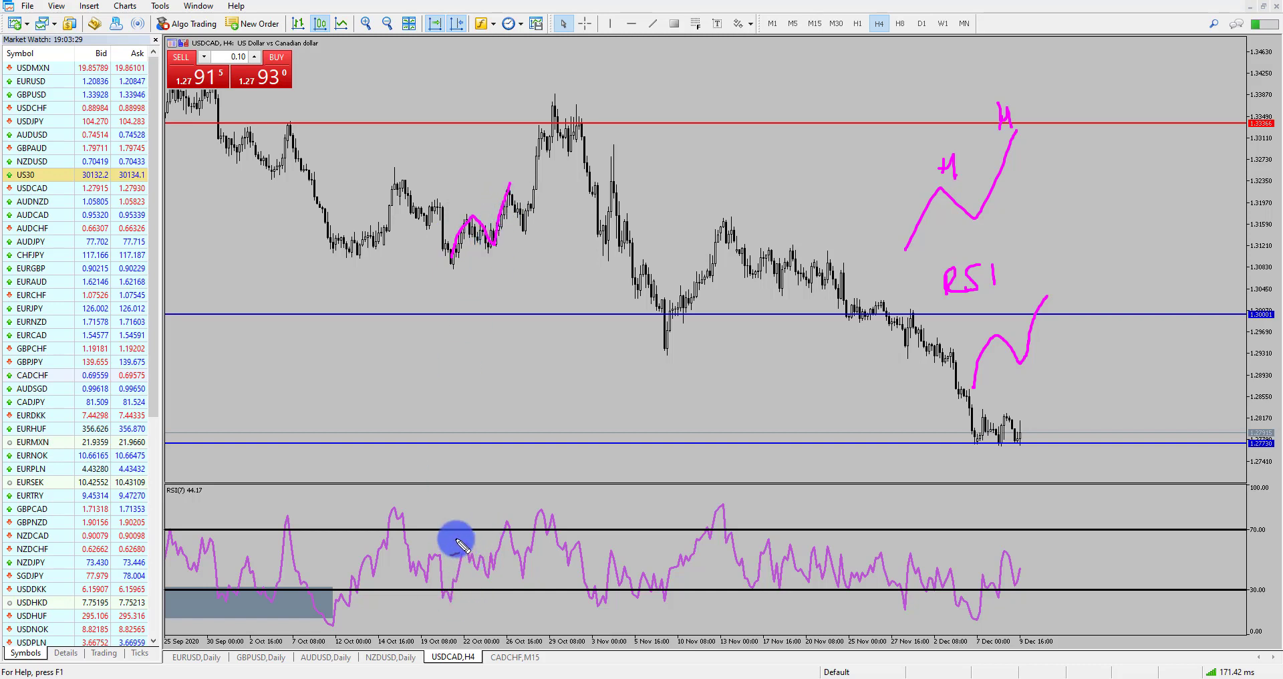
pyautogui.moveTo(483, 568); pyautogui.dragTo(501, 516)
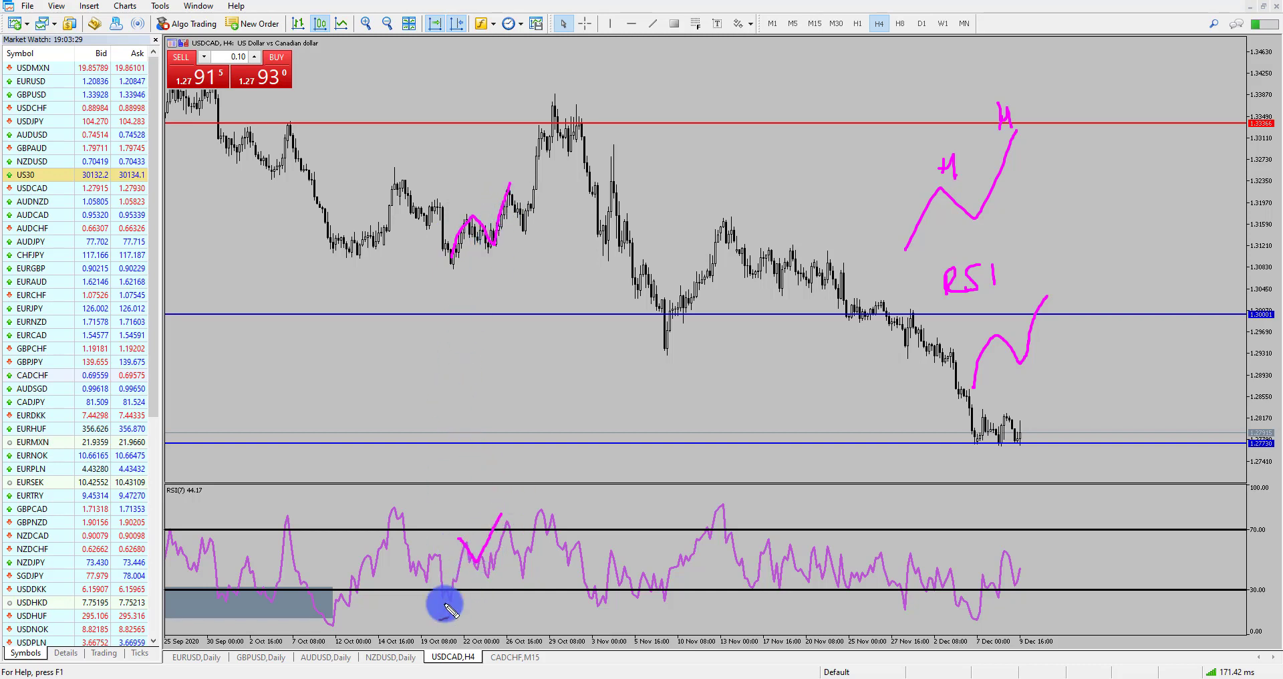
pyautogui.moveTo(451, 588); pyautogui.dragTo(481, 531)
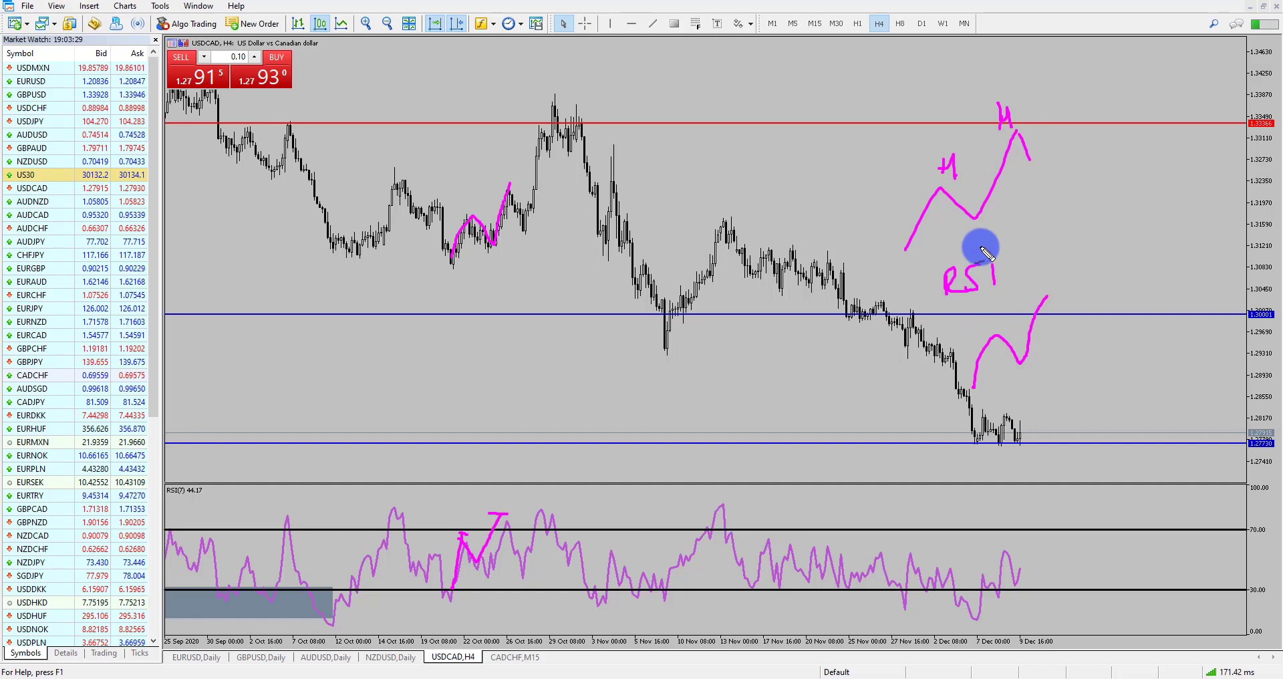
# - Extend the freehand sketches with a higher price high and a lower RSI high, adding divergence lines and a downward price arrow
pyautogui.moveTo(1055, 183); pyautogui.dragTo(1089, 89)
pyautogui.moveTo(1050, 297)
pyautogui.mouseDown()
pyautogui.moveTo(1079, 358)
pyautogui.moveTo(1103, 315)
pyautogui.moveTo(1122, 361)
pyautogui.mouseUp()
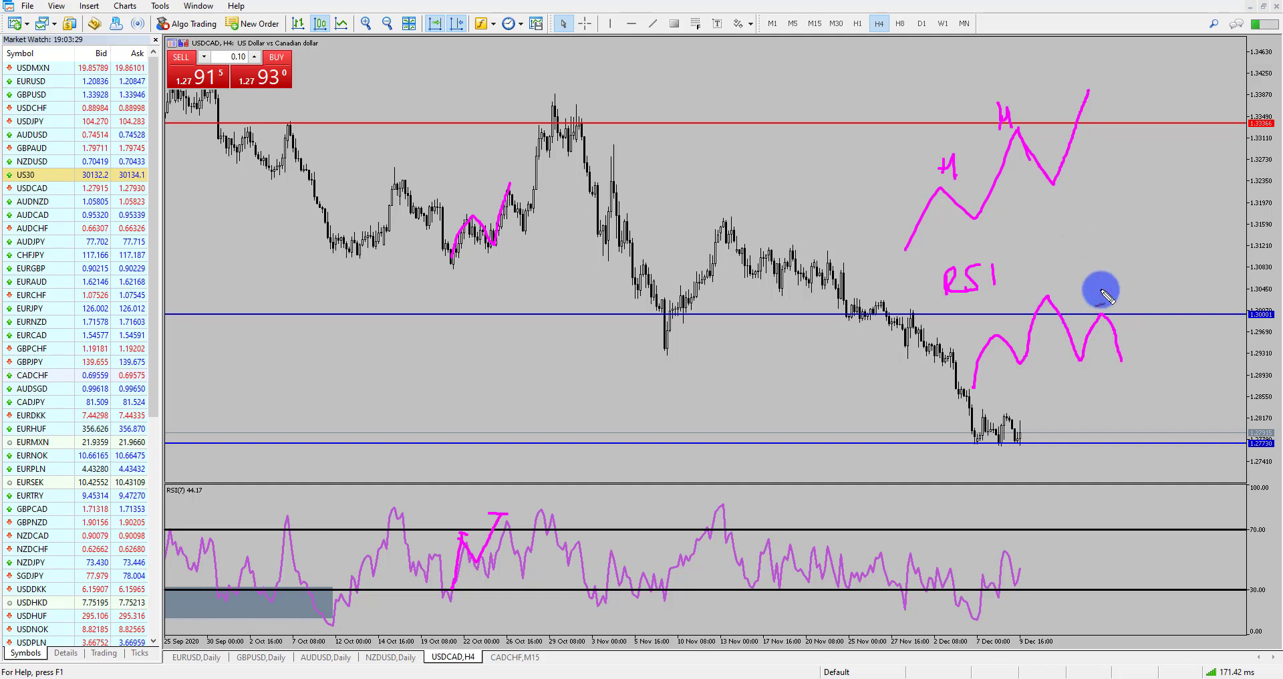
pyautogui.moveTo(1032, 273); pyautogui.dragTo(1112, 304)
pyautogui.moveTo(1197, 337); pyautogui.dragTo(1196, 332)
pyautogui.moveTo(975, 136); pyautogui.dragTo(1091, 90)
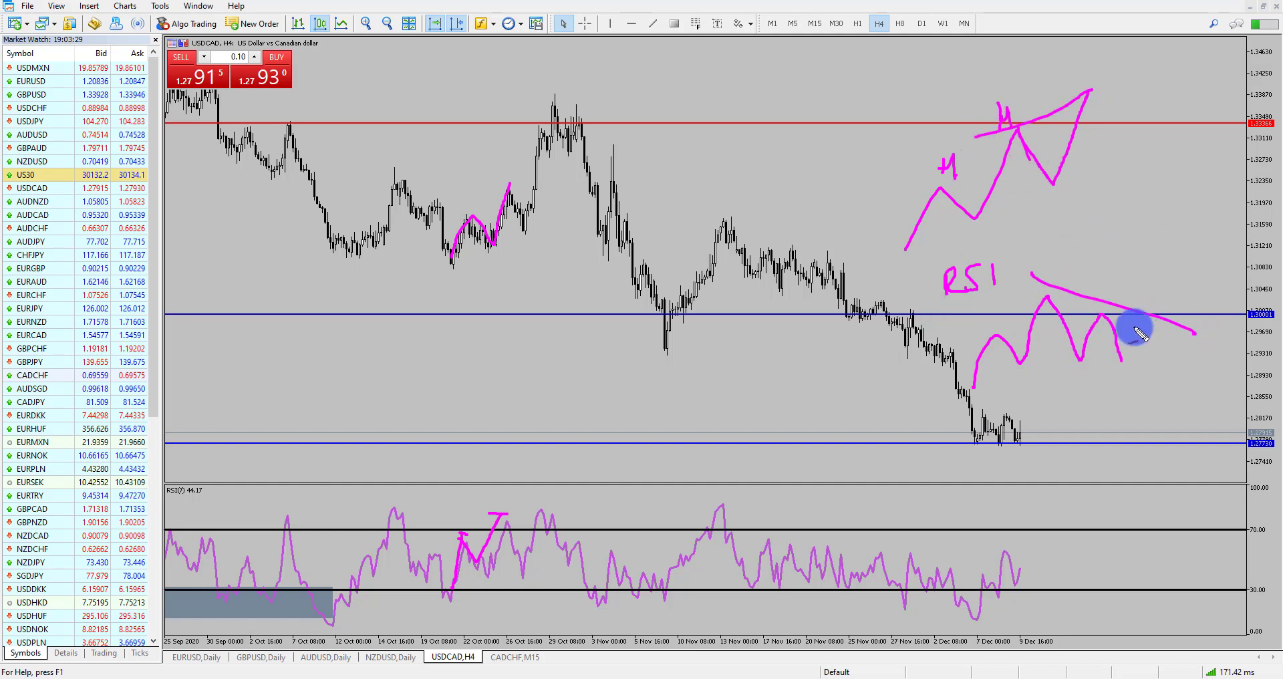
pyautogui.moveTo(1078, 115)
pyautogui.mouseDown()
pyautogui.moveTo(1093, 97)
pyautogui.moveTo(1121, 194)
pyautogui.mouseUp()
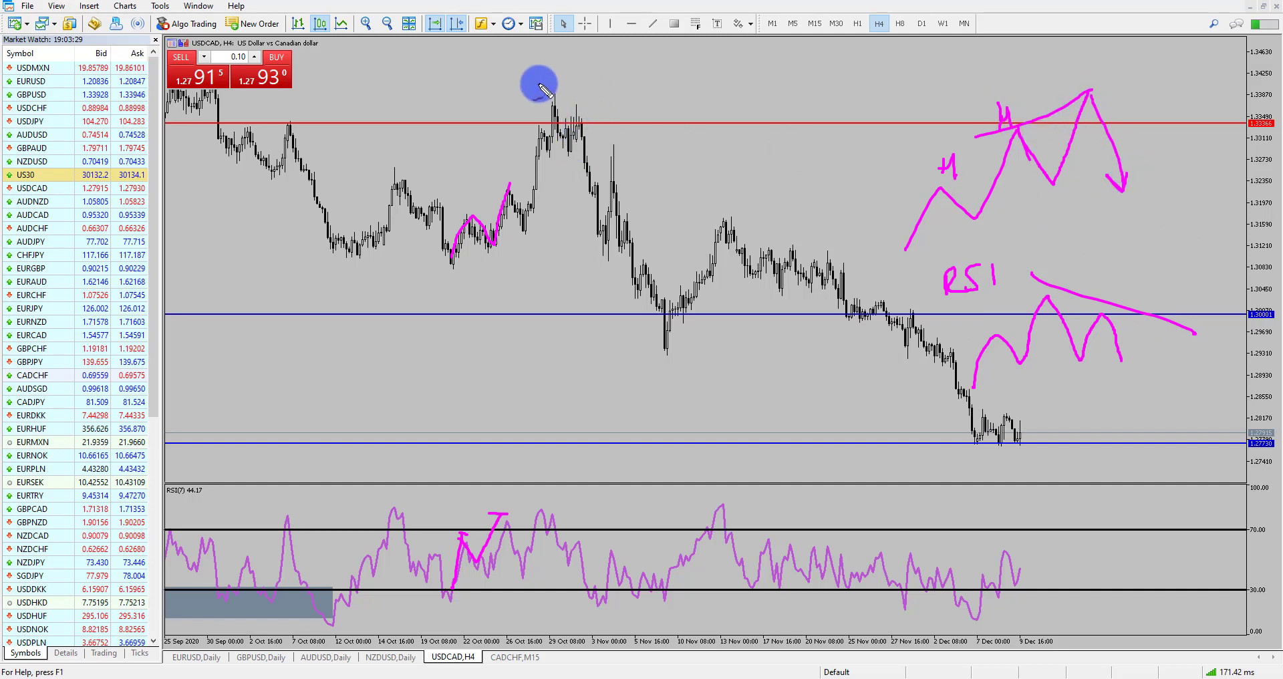
# - Circle the late October 2020 price top at the red line and clear all freehand annotations
pyautogui.moveTo(524, 87)
pyautogui.mouseDown()
pyautogui.moveTo(569, 188)
pyautogui.moveTo(575, 84)
pyautogui.mouseUp()
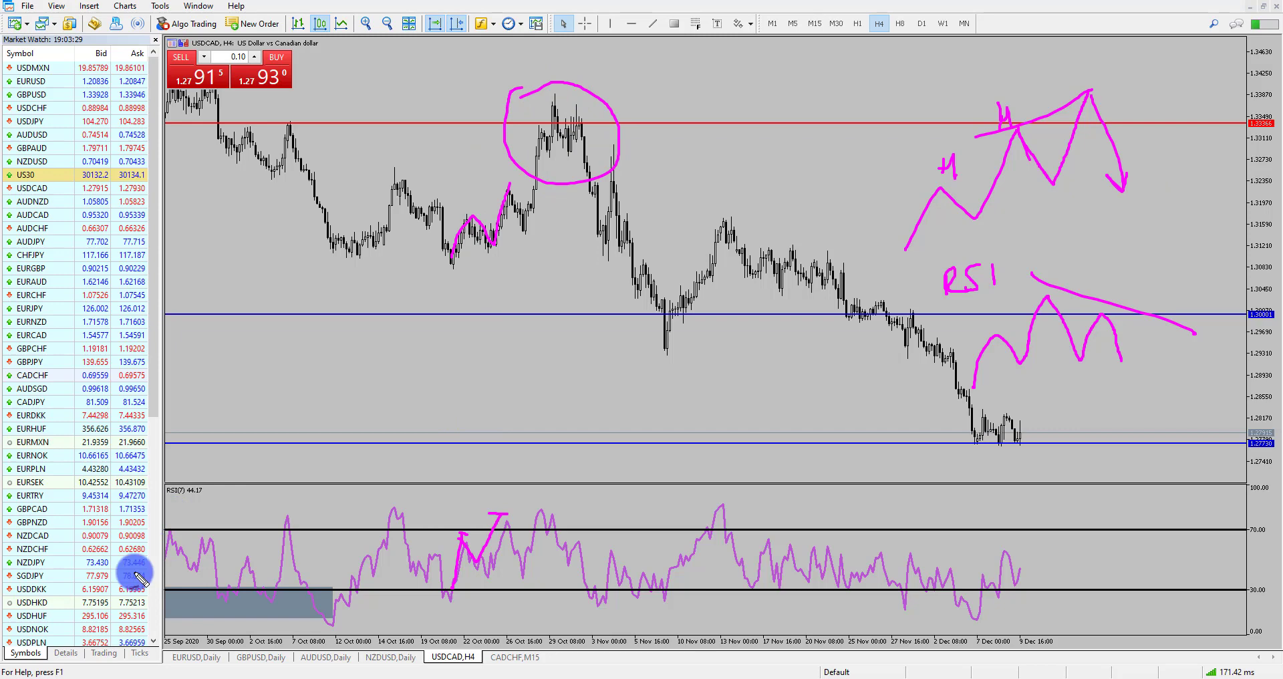
pyautogui.press('Escape')
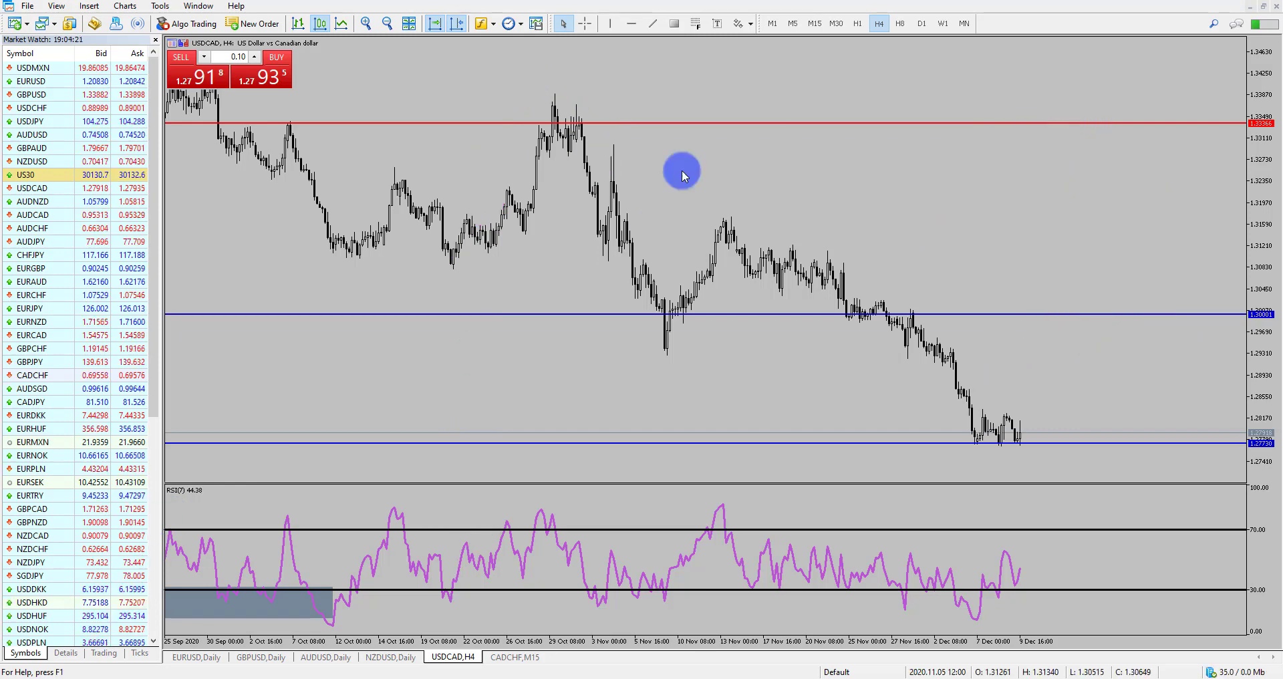
# - Trace the price drop after the late October 2020 top with a freehand downward arrow, and clear the freehand marks
pyautogui.click(585, 24)
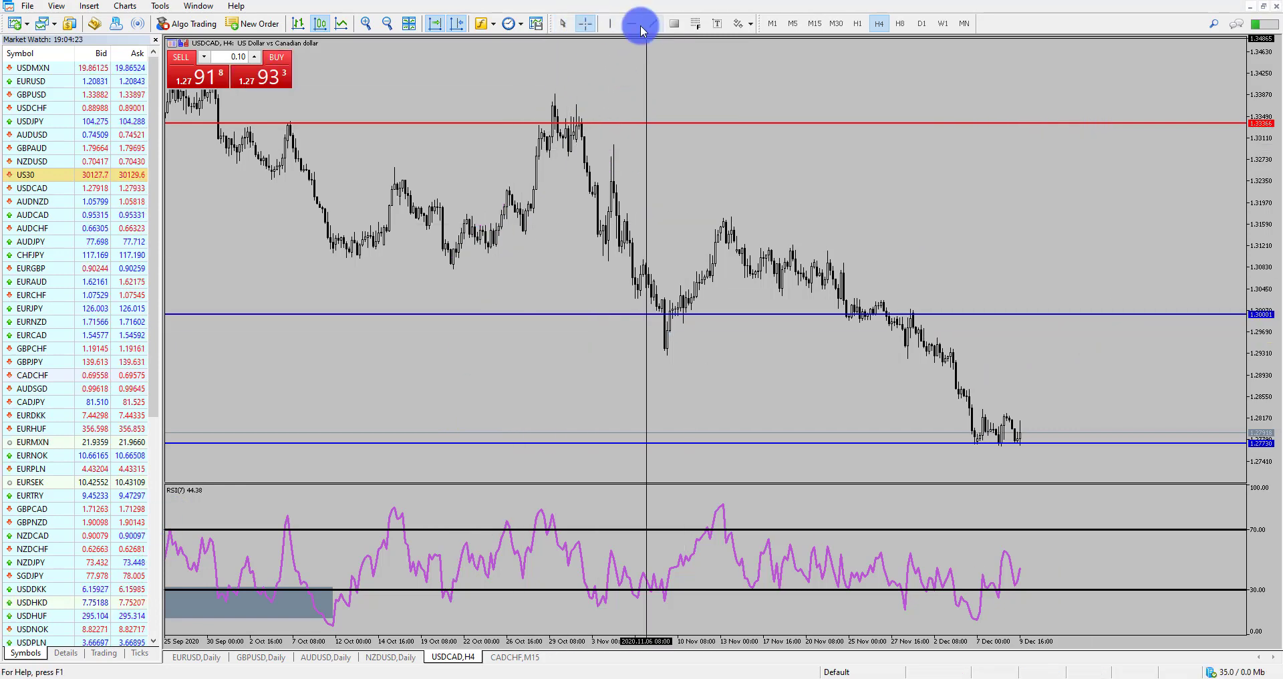
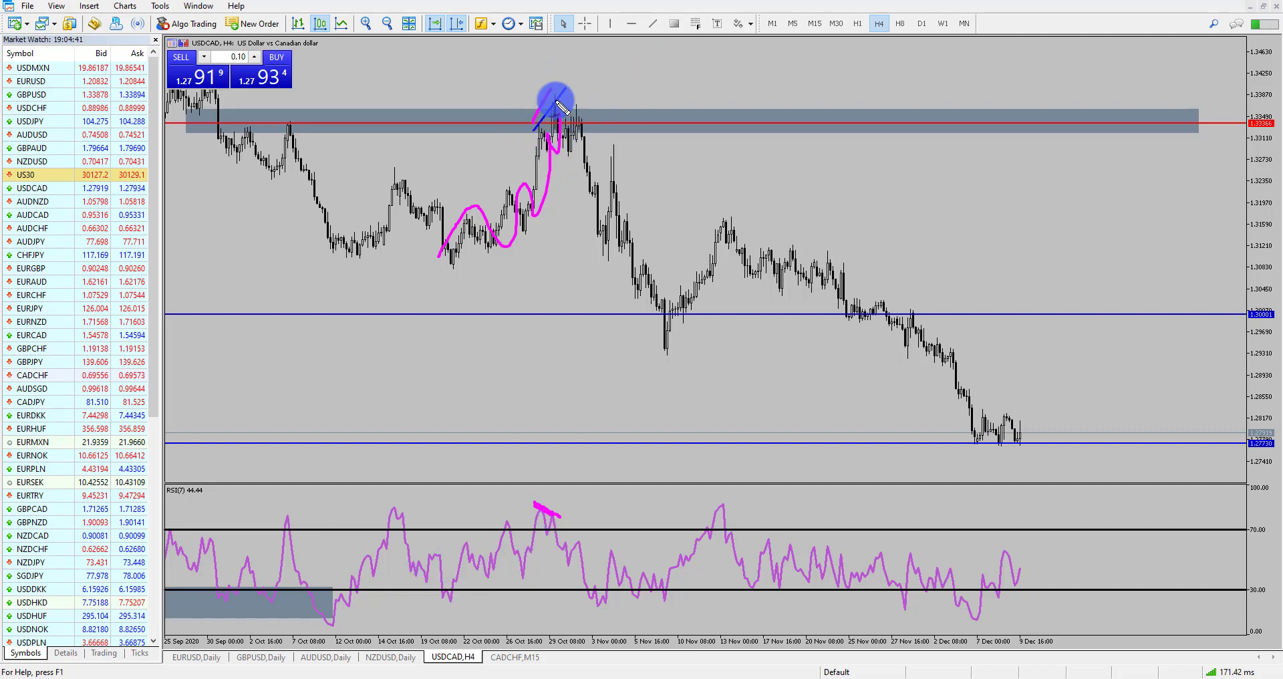
pyautogui.moveTo(578, 154)
pyautogui.mouseDown()
pyautogui.moveTo(593, 158)
pyautogui.moveTo(599, 253)
pyautogui.moveTo(619, 231)
pyautogui.mouseUp()
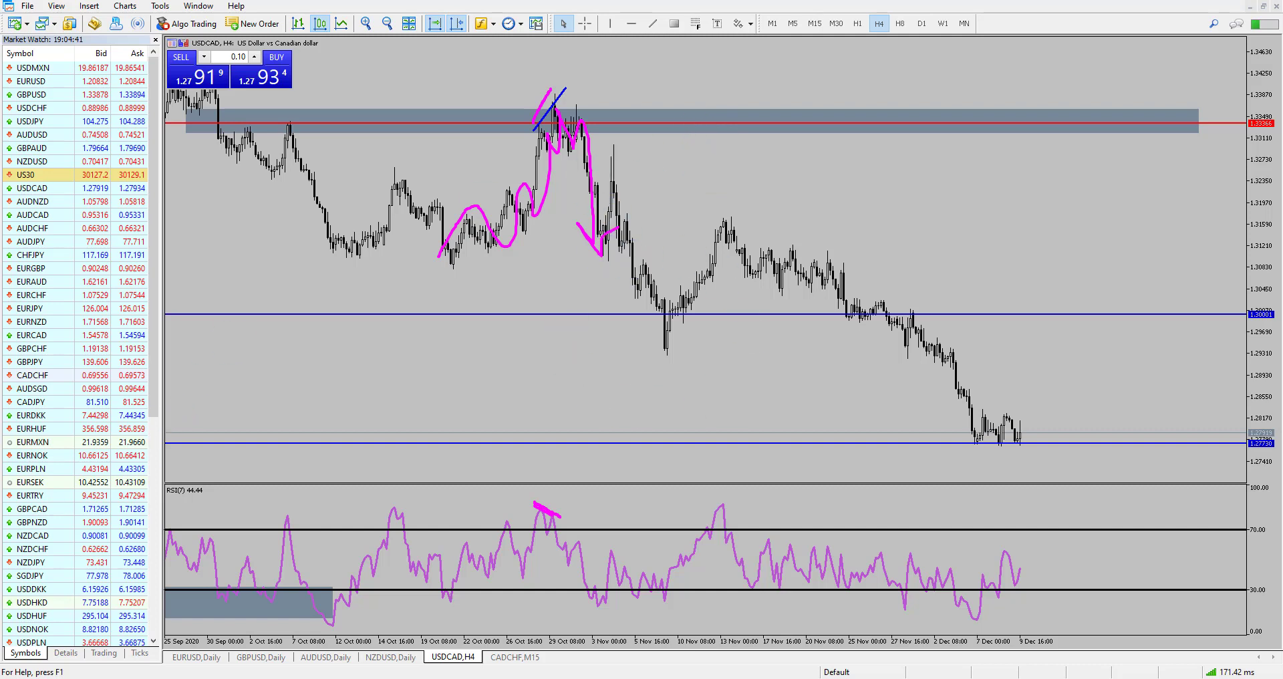
pyautogui.press('Escape')
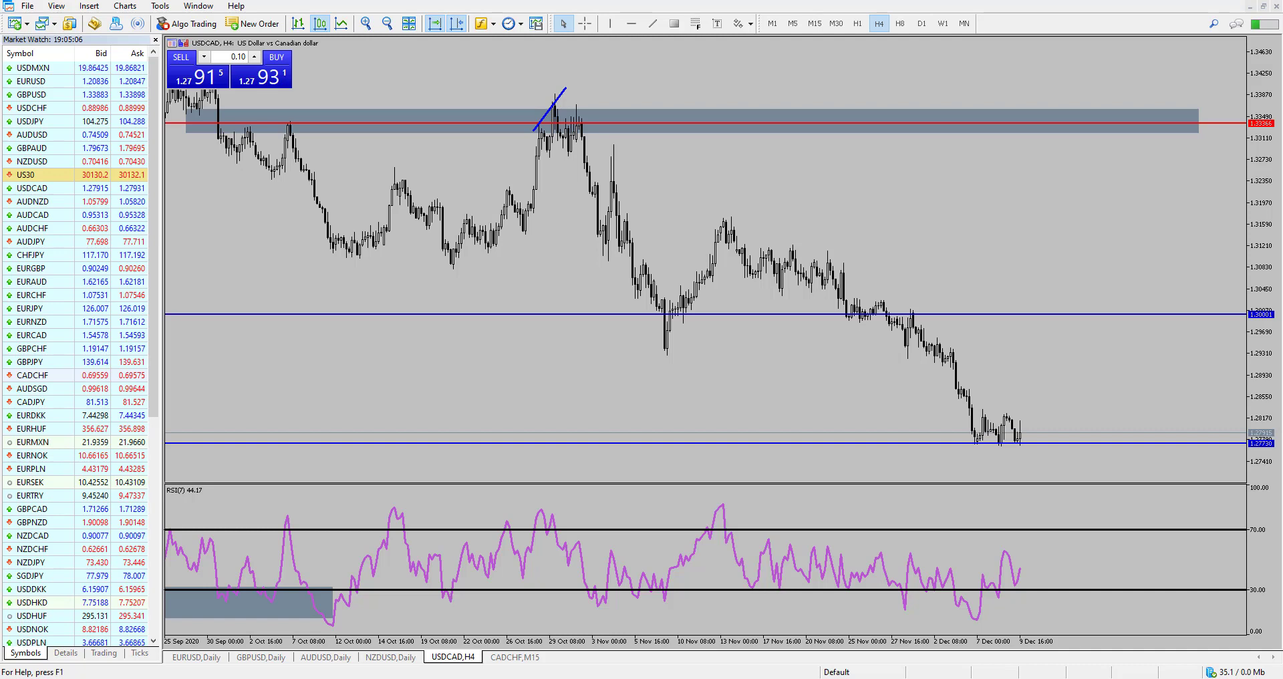
# - Trace the early November 2020 price decline, underline its falling lows, and underline the matching rising RSI lows in freehand
pyautogui.moveTo(576, 132)
pyautogui.mouseDown()
pyautogui.moveTo(595, 241)
pyautogui.moveTo(612, 199)
pyautogui.moveTo(629, 293)
pyautogui.moveTo(647, 270)
pyautogui.moveTo(670, 348)
pyautogui.mouseUp()
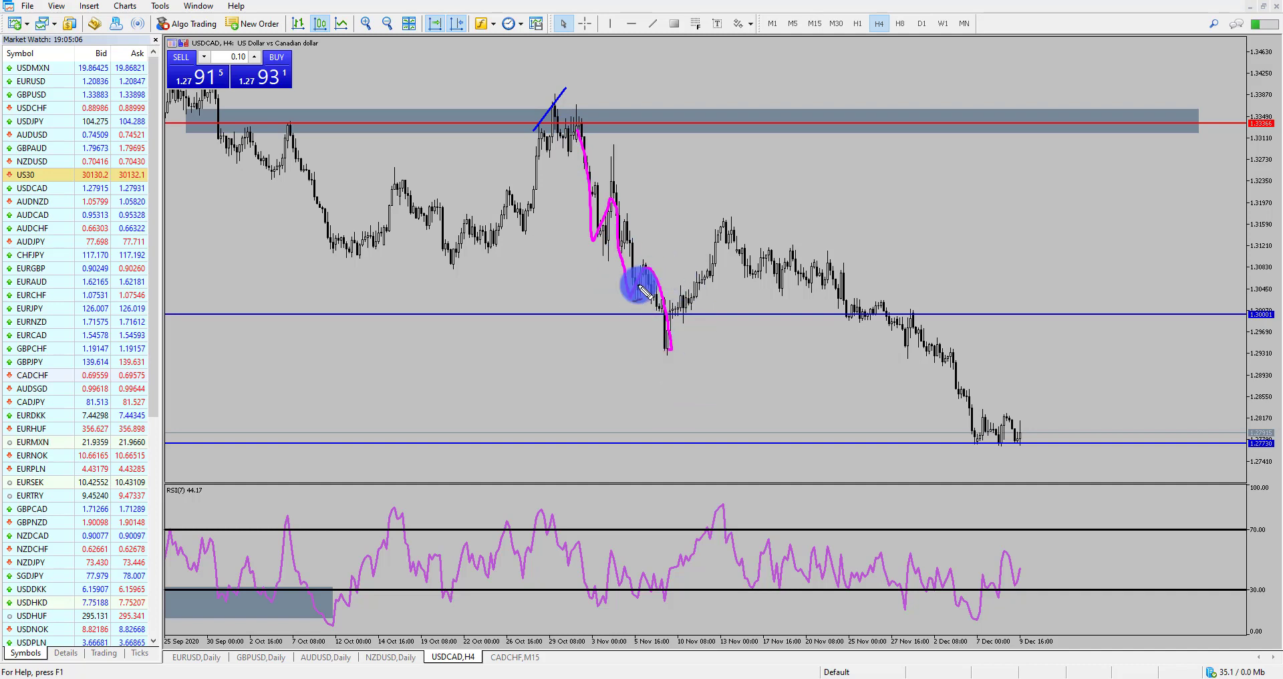
pyautogui.moveTo(637, 319); pyautogui.dragTo(652, 339)
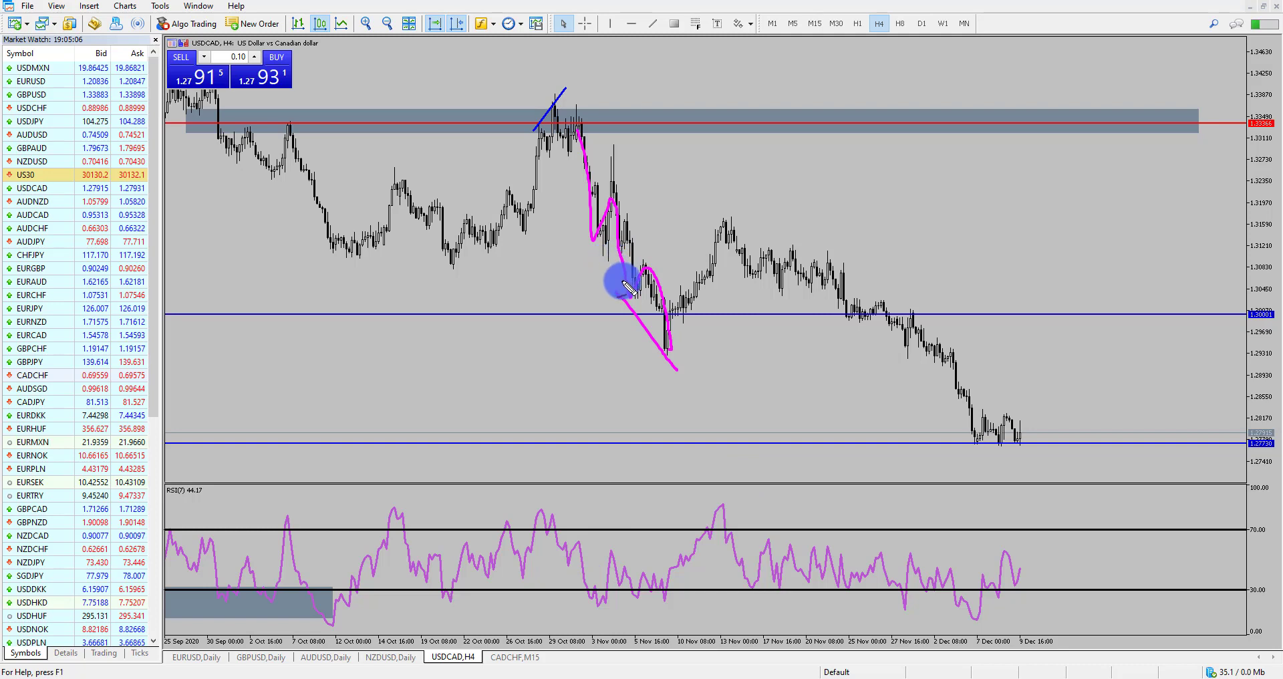
pyautogui.moveTo(597, 255); pyautogui.dragTo(676, 370)
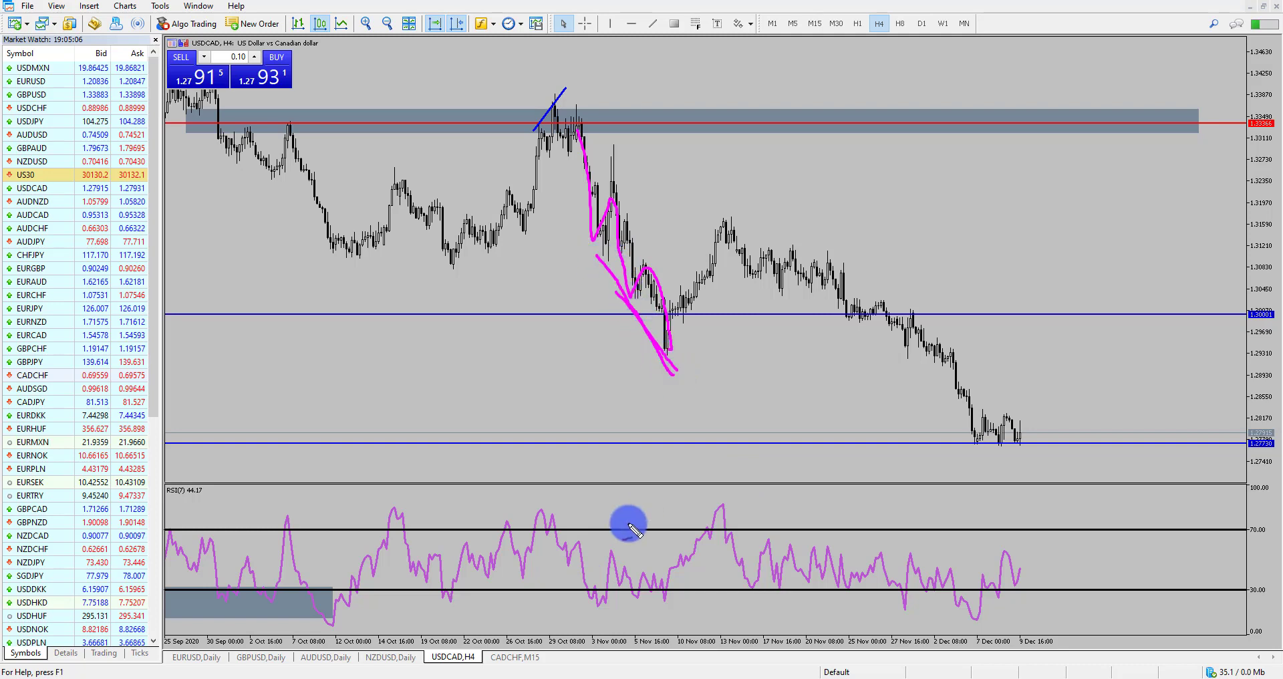
pyautogui.moveTo(583, 612); pyautogui.dragTo(685, 595)
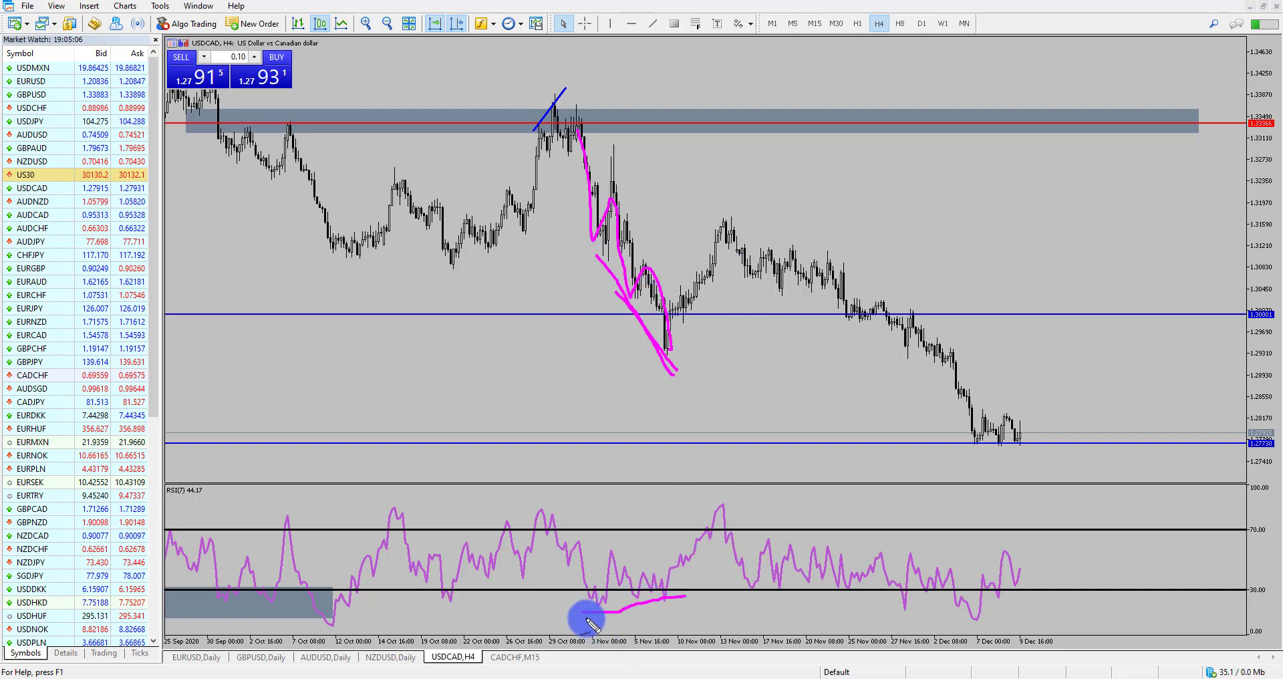
pyautogui.moveTo(584, 611); pyautogui.dragTo(694, 594)
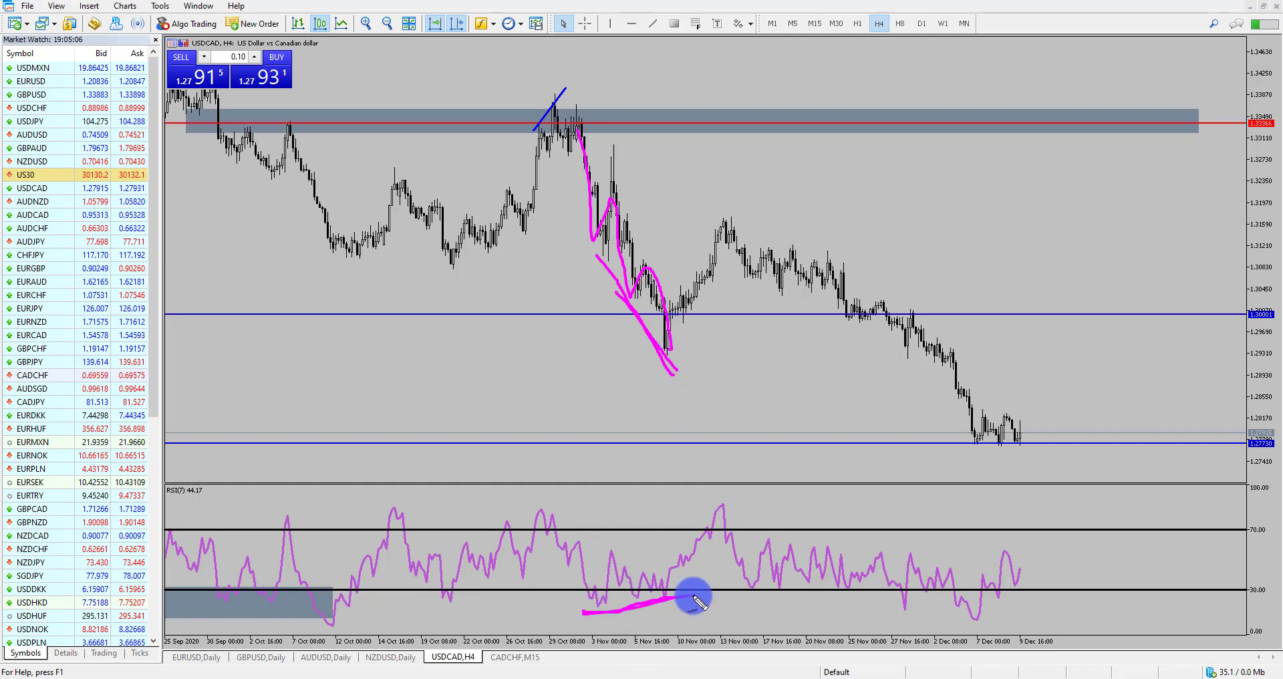
# - Circle the November price low with an arrow up its rebound, circle the newest candles at the lower blue line, and clear the marks
pyautogui.moveTo(697, 286)
pyautogui.mouseDown()
pyautogui.moveTo(661, 315)
pyautogui.moveTo(694, 355)
pyautogui.moveTo(712, 286)
pyautogui.moveTo(682, 281)
pyautogui.mouseUp()
pyautogui.moveTo(670, 341)
pyautogui.mouseDown()
pyautogui.moveTo(725, 226)
pyautogui.moveTo(733, 250)
pyautogui.mouseUp()
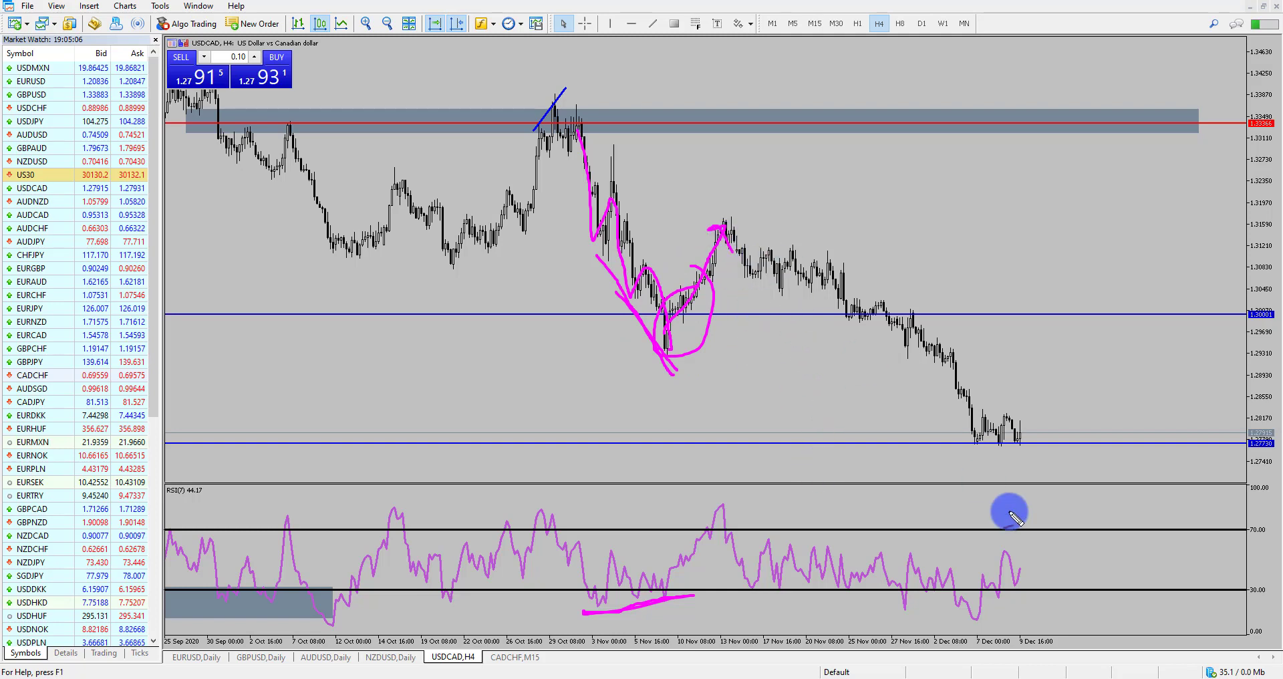
pyautogui.moveTo(1006, 398)
pyautogui.mouseDown()
pyautogui.moveTo(942, 415)
pyautogui.moveTo(1034, 438)
pyautogui.moveTo(962, 390)
pyautogui.mouseUp()
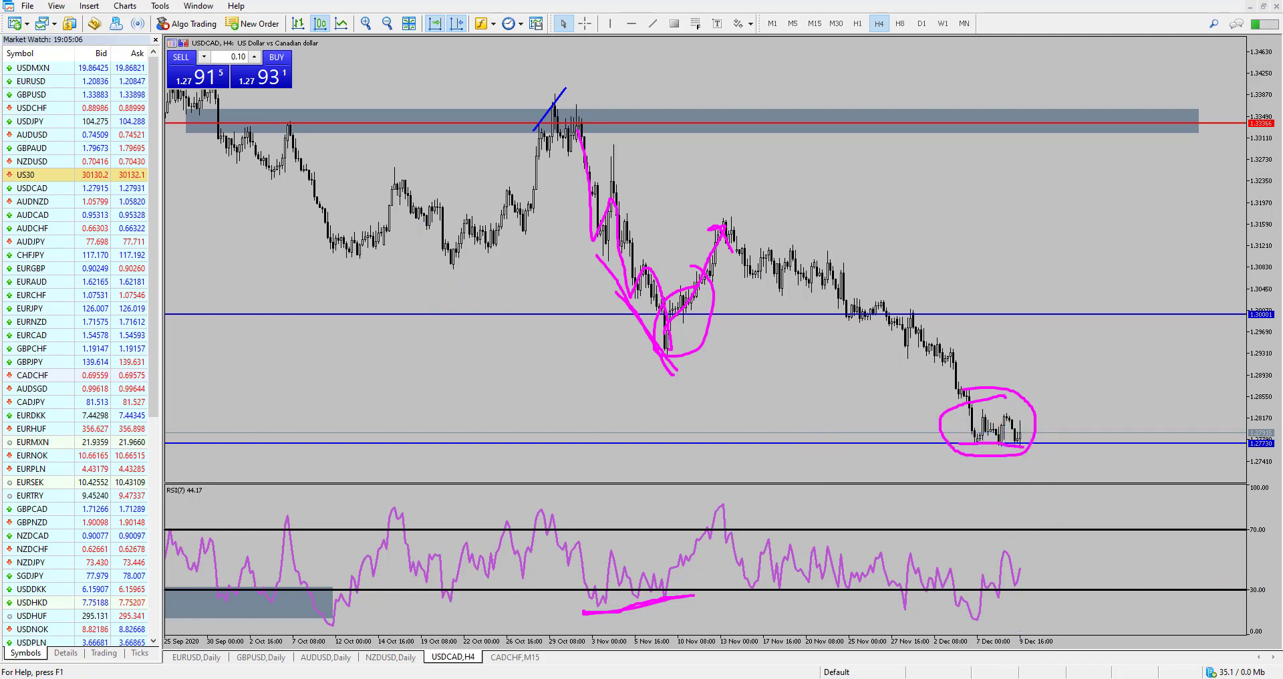
pyautogui.press('Escape')
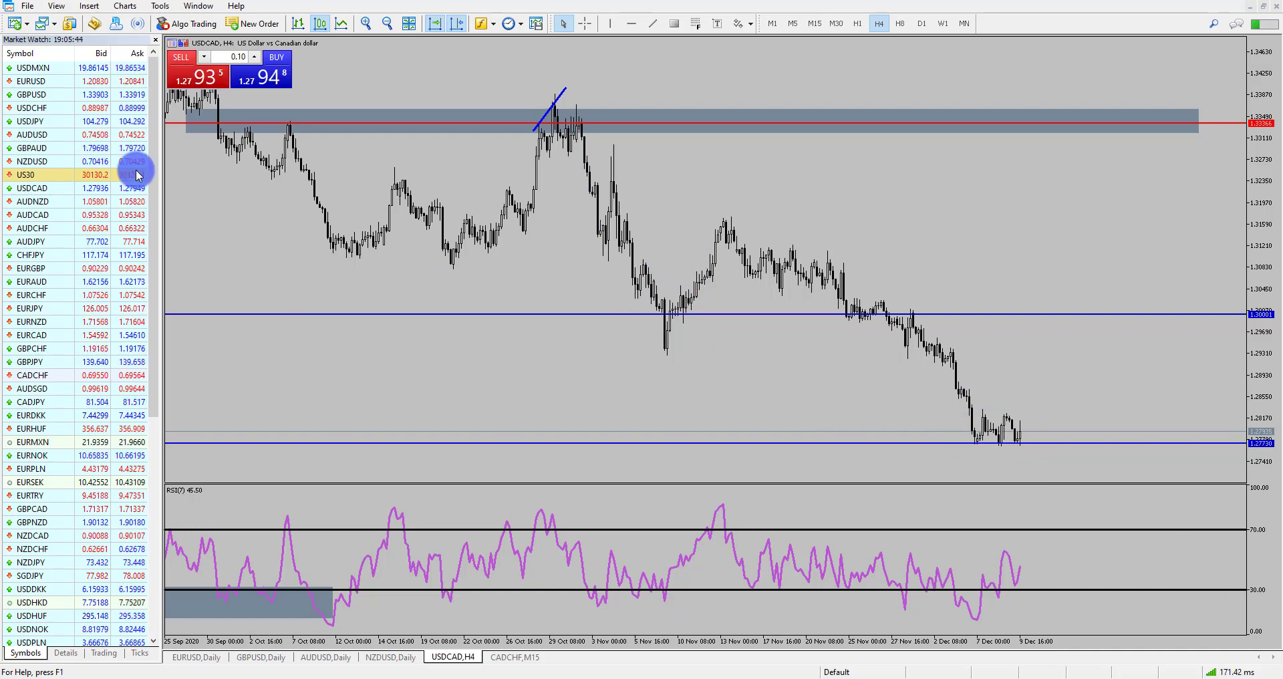
# - Draw a trendline under the falling price lows from 7 to 9 December 2020 near the lower blue line
pyautogui.click(372, 25)
pyautogui.doubleClick(1260, 378)
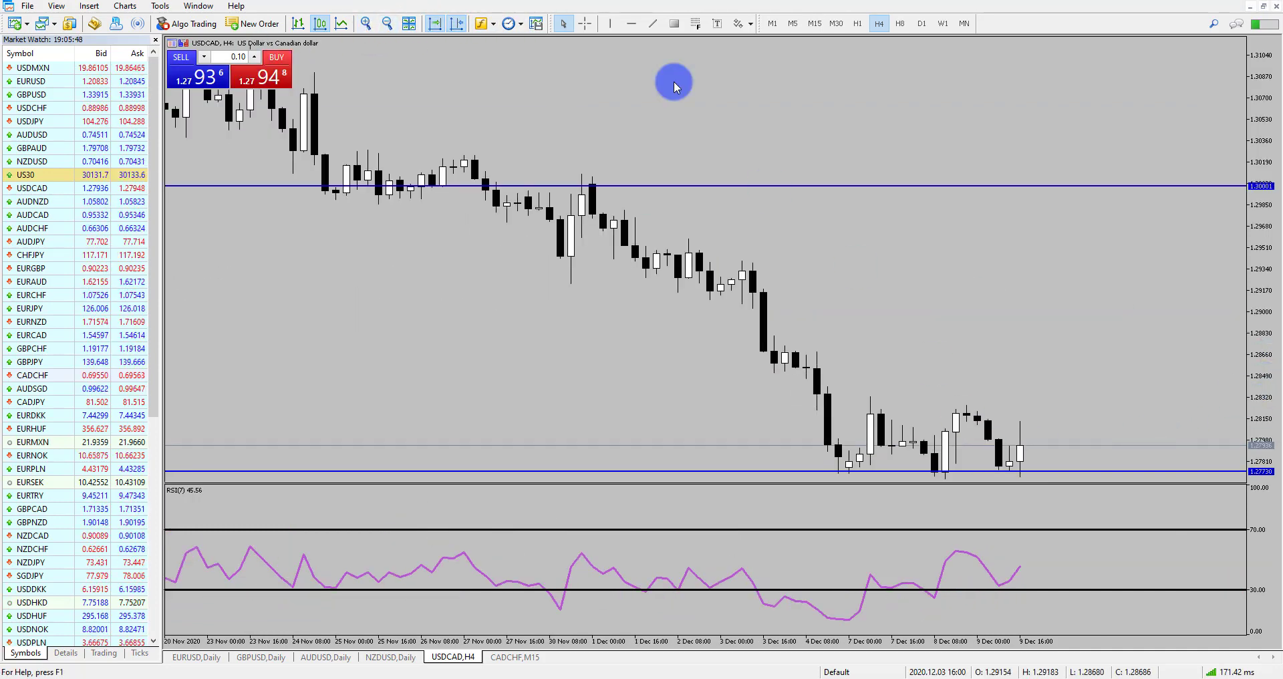
pyautogui.click(652, 24)
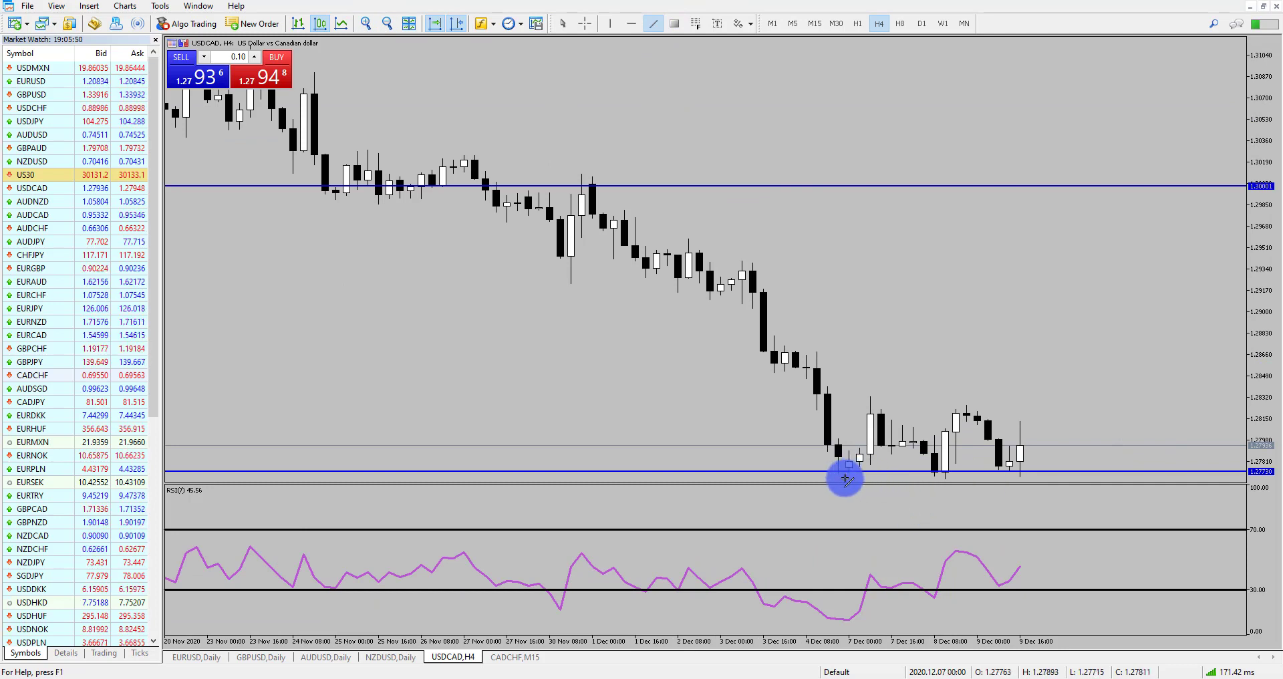
pyautogui.moveTo(846, 479); pyautogui.dragTo(1037, 482)
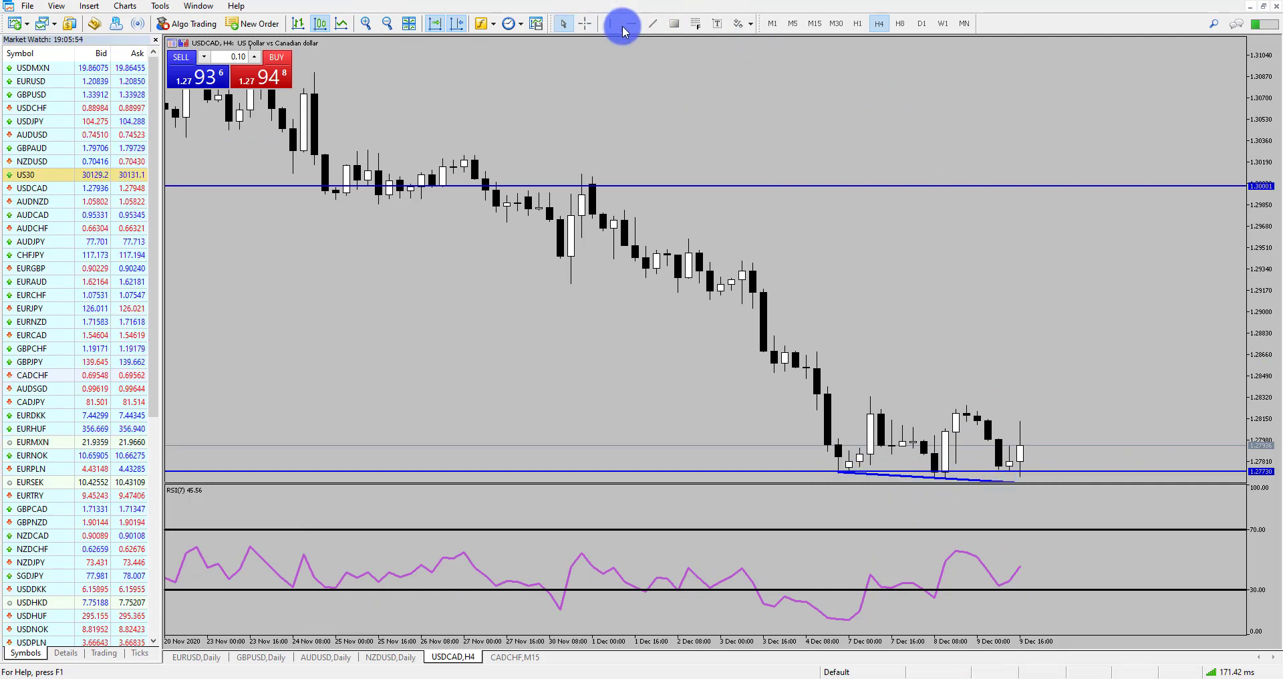
# - Draw a rising trendline under the December 2020 RSI lows, starting at the 7 December dip
pyautogui.moveTo(1274, 179); pyautogui.dragTo(1261, 197)
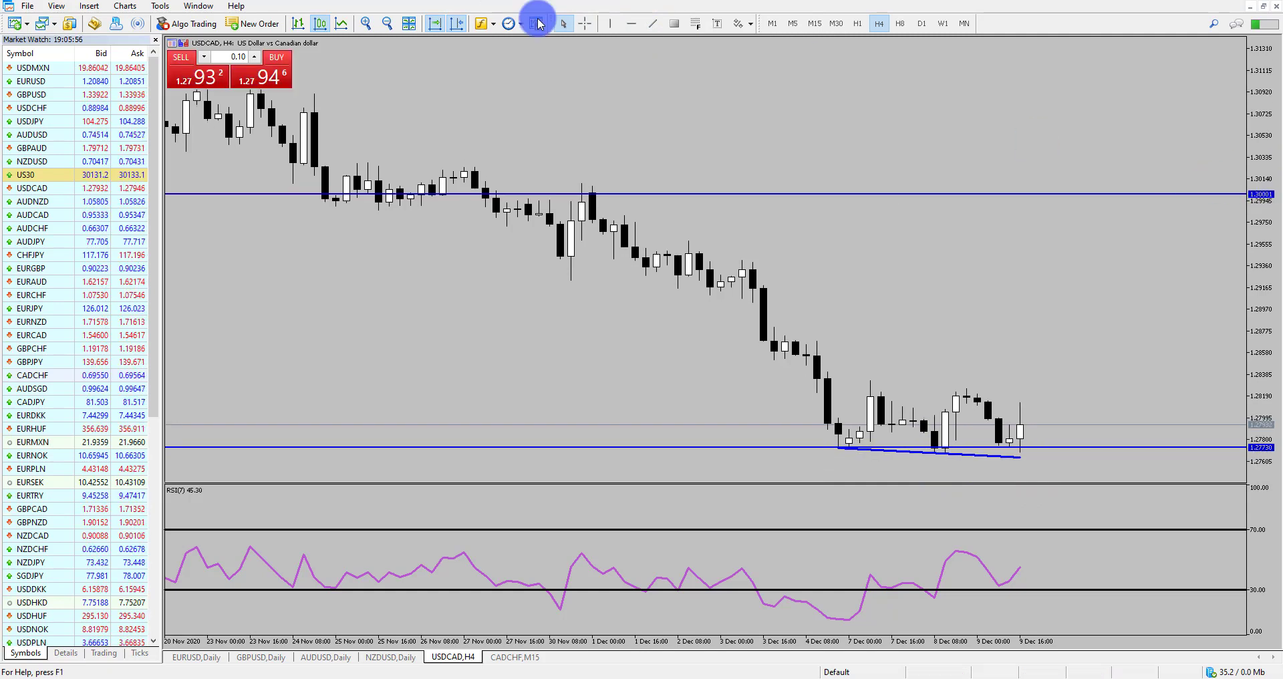
pyautogui.click(653, 23)
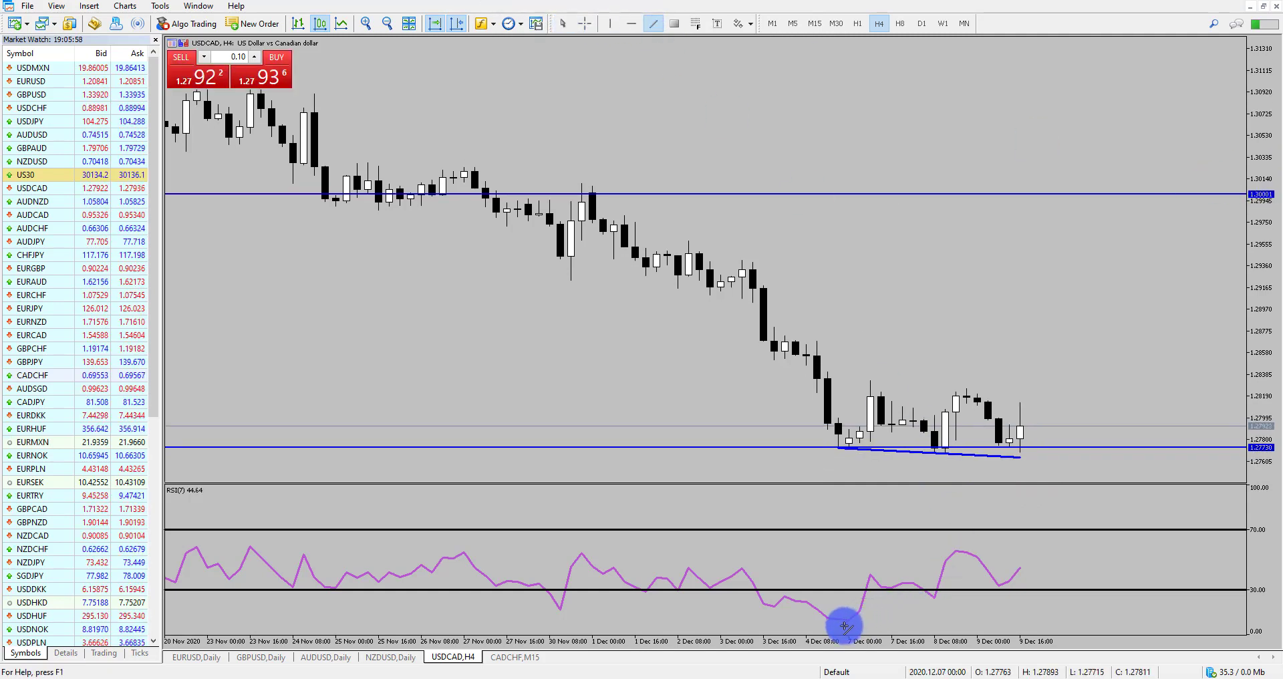
pyautogui.moveTo(844, 625); pyautogui.dragTo(977, 583)
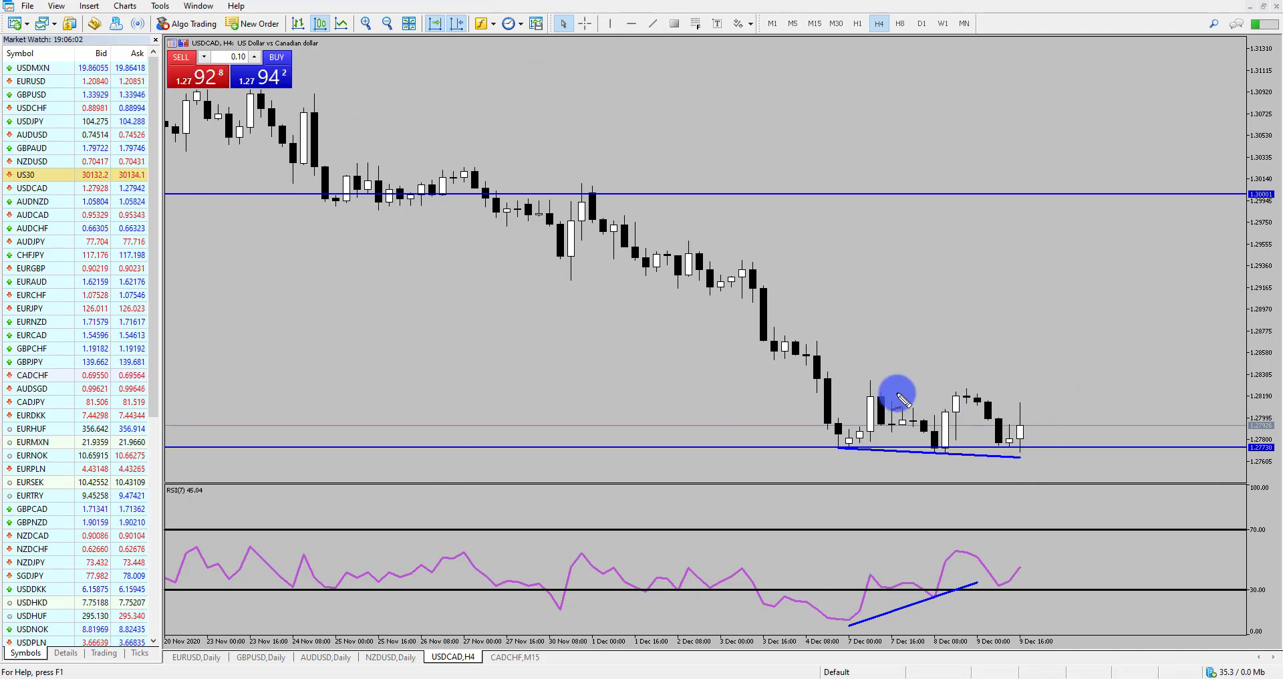
# - Outline the December price range in freehand, sketch an upward arrow from the newest candle, and clear the sketch
pyautogui.moveTo(862, 388); pyautogui.dragTo(1011, 398)
pyautogui.moveTo(847, 454); pyautogui.dragTo(1038, 455)
pyautogui.moveTo(1024, 433)
pyautogui.mouseDown()
pyautogui.moveTo(1043, 347)
pyautogui.moveTo(1076, 377)
pyautogui.moveTo(1114, 283)
pyautogui.mouseUp()
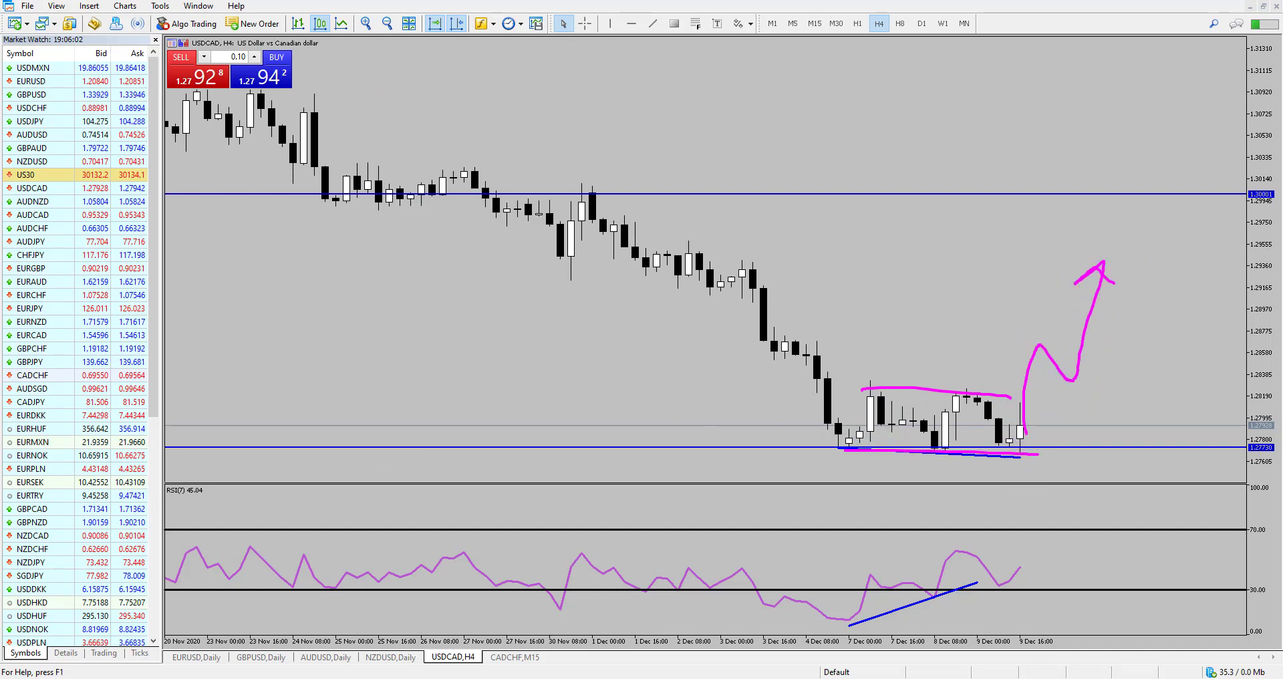
pyautogui.click(1022, 441)
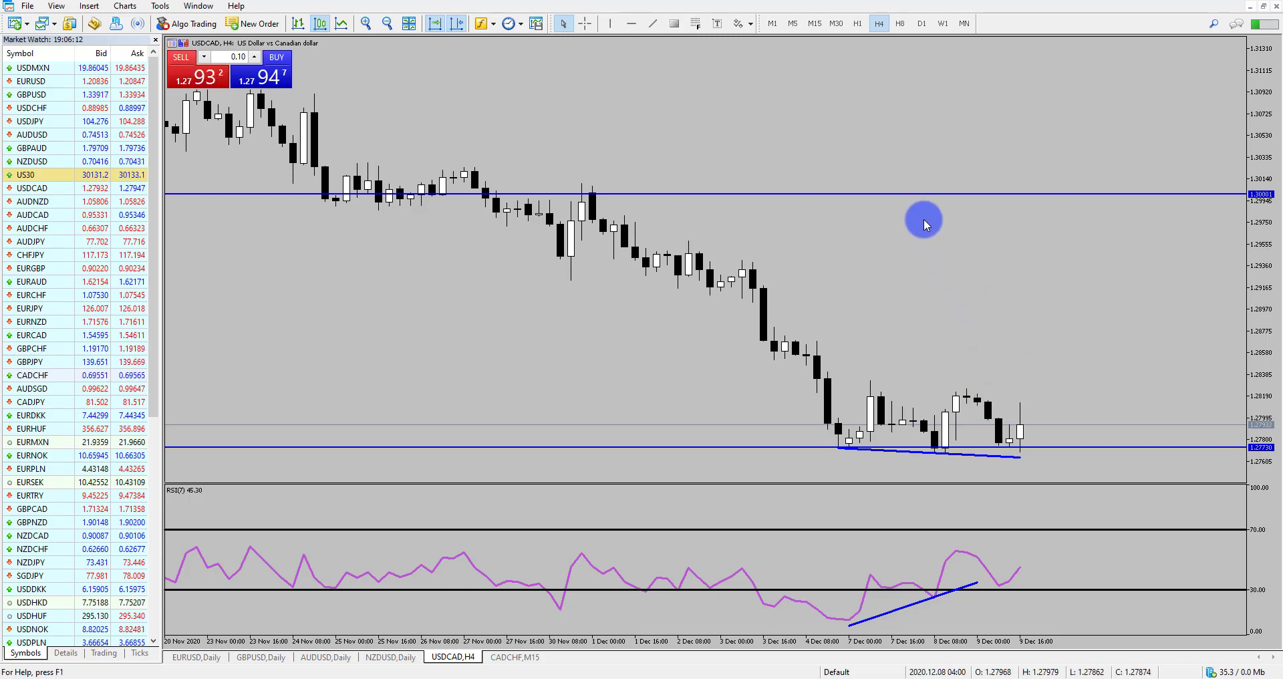